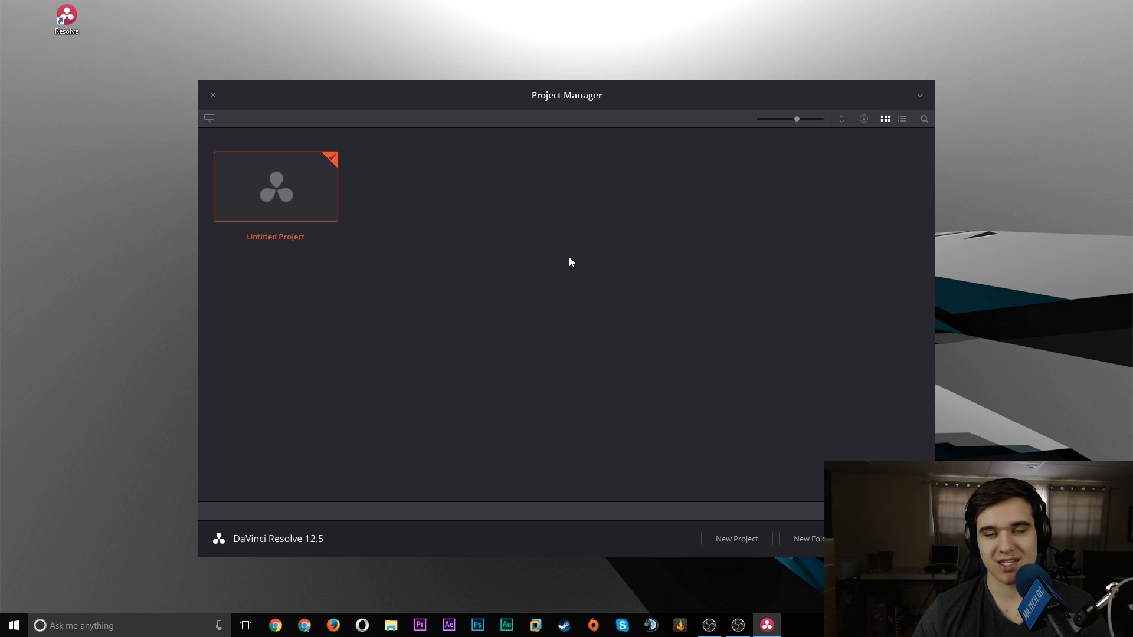
- Create a new project named test and open it
left_click(741, 538)
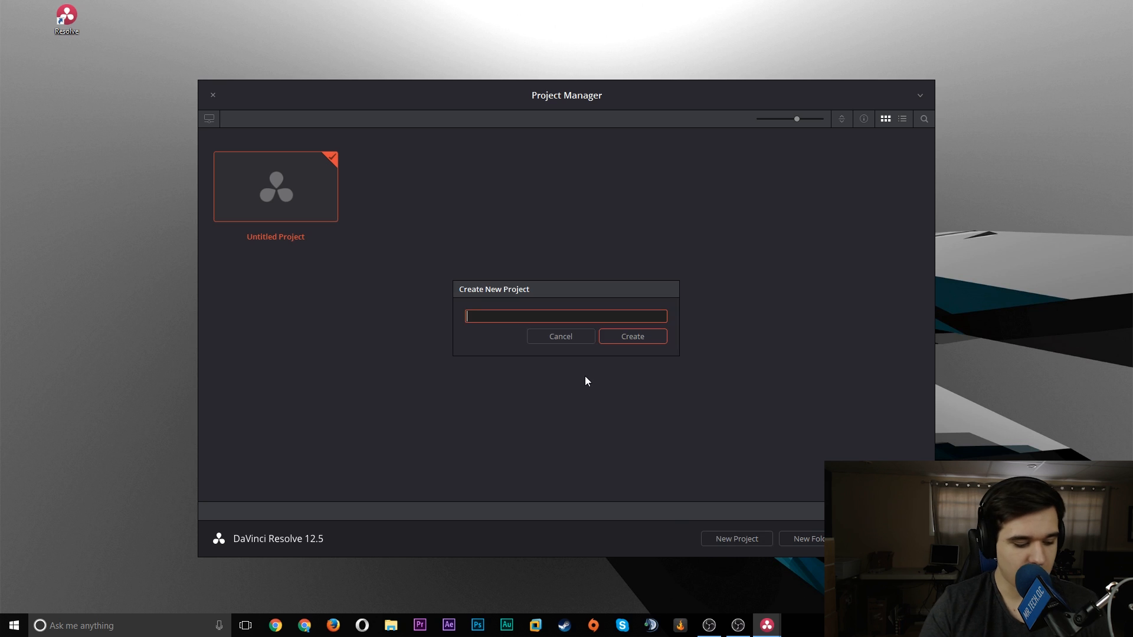
type("test")
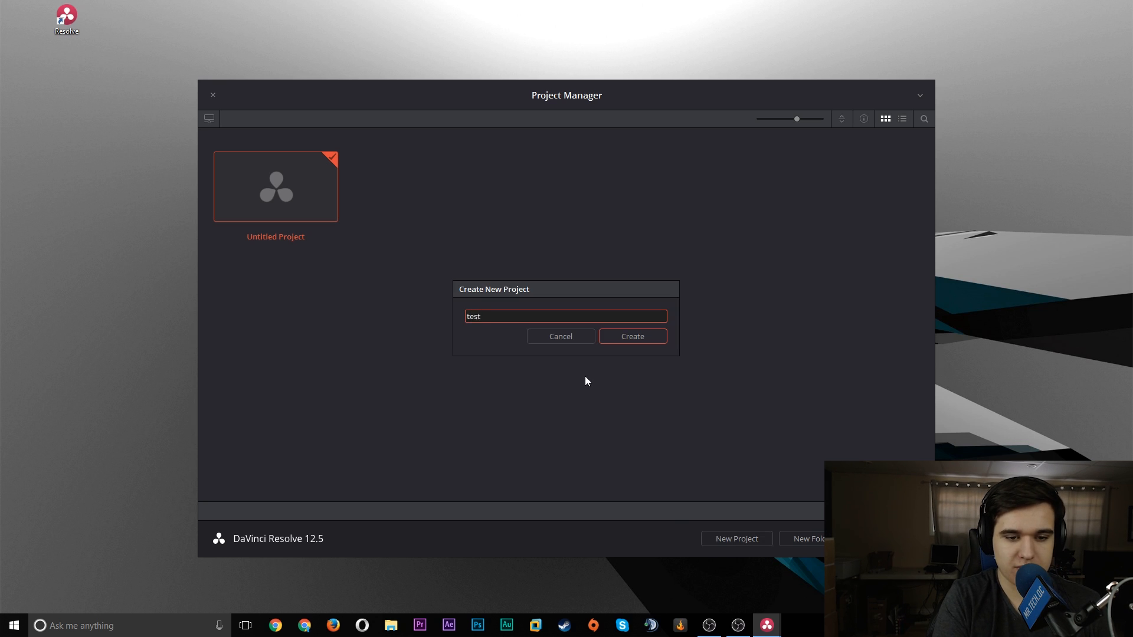
key("Return")
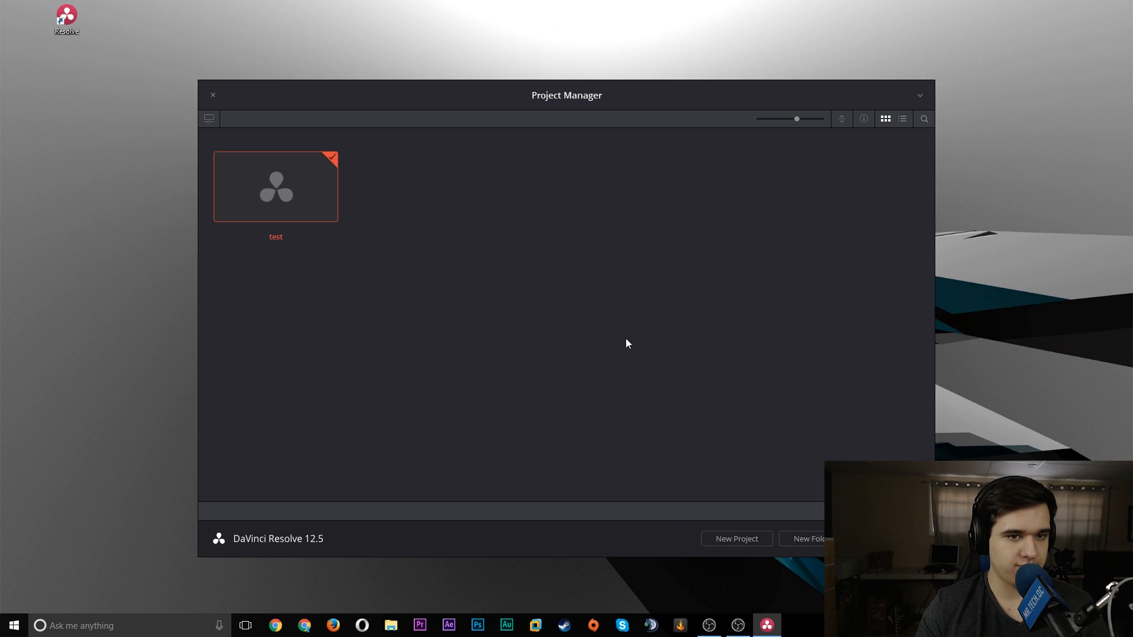
double_click(274, 184)
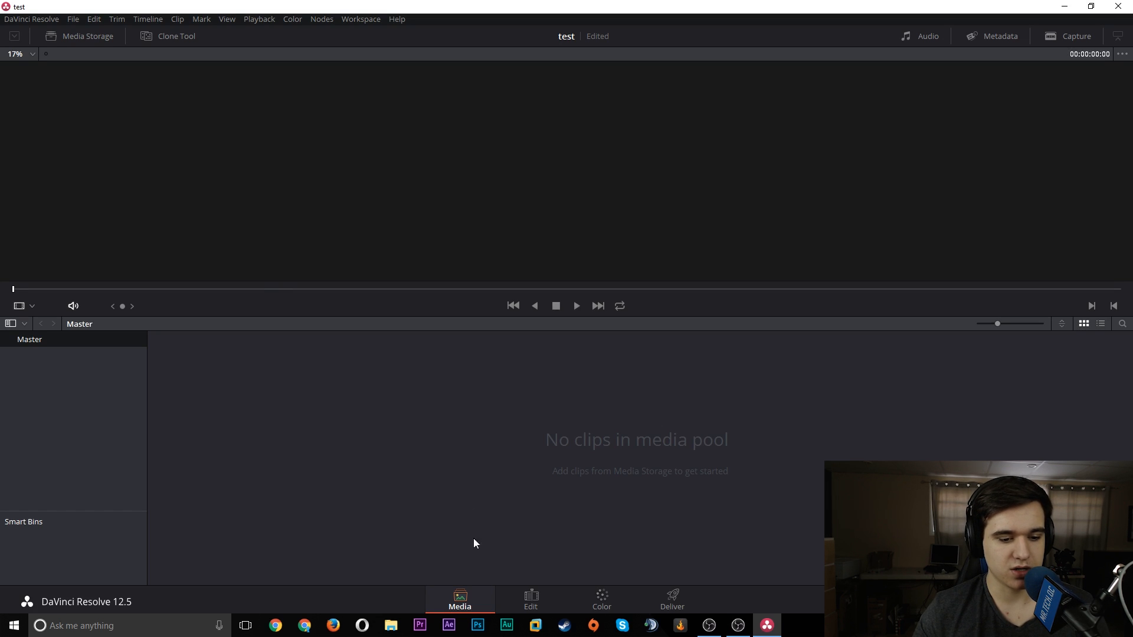
- Look through the Media, Edit, Color and Deliver workspaces of the empty project
left_click(529, 606)
left_click(604, 599)
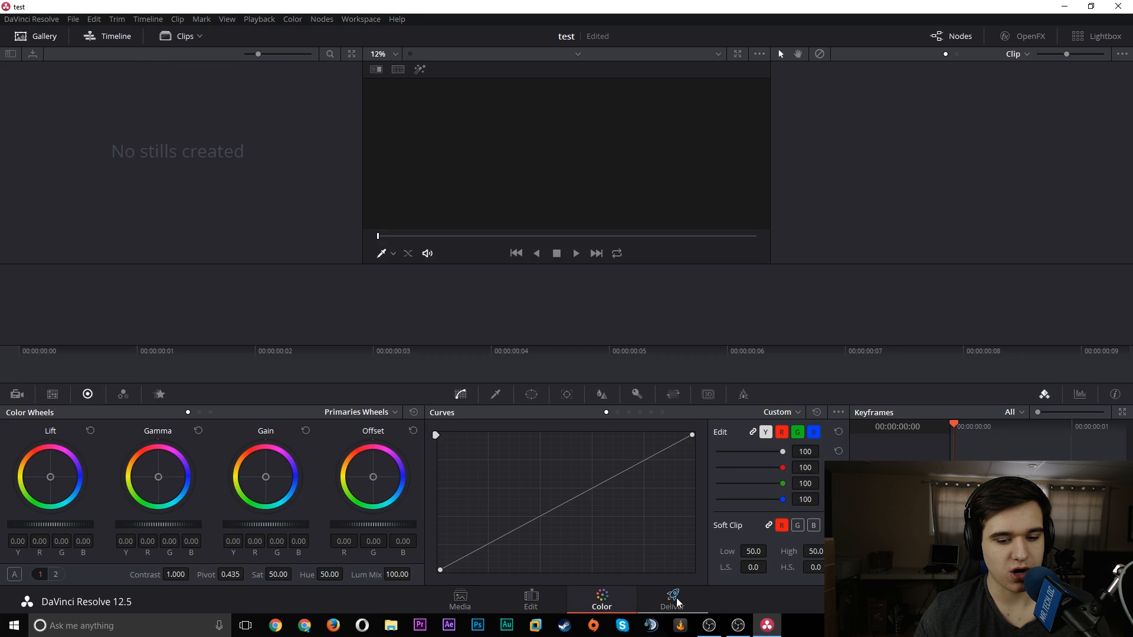
left_click(694, 599)
left_click(464, 604)
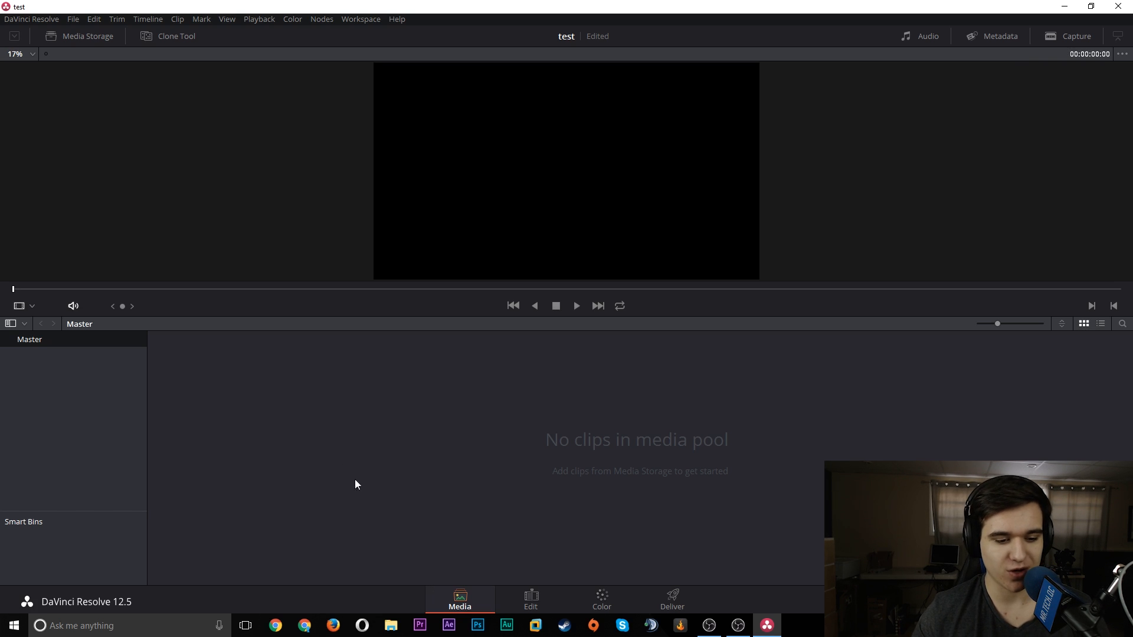
left_click(519, 595)
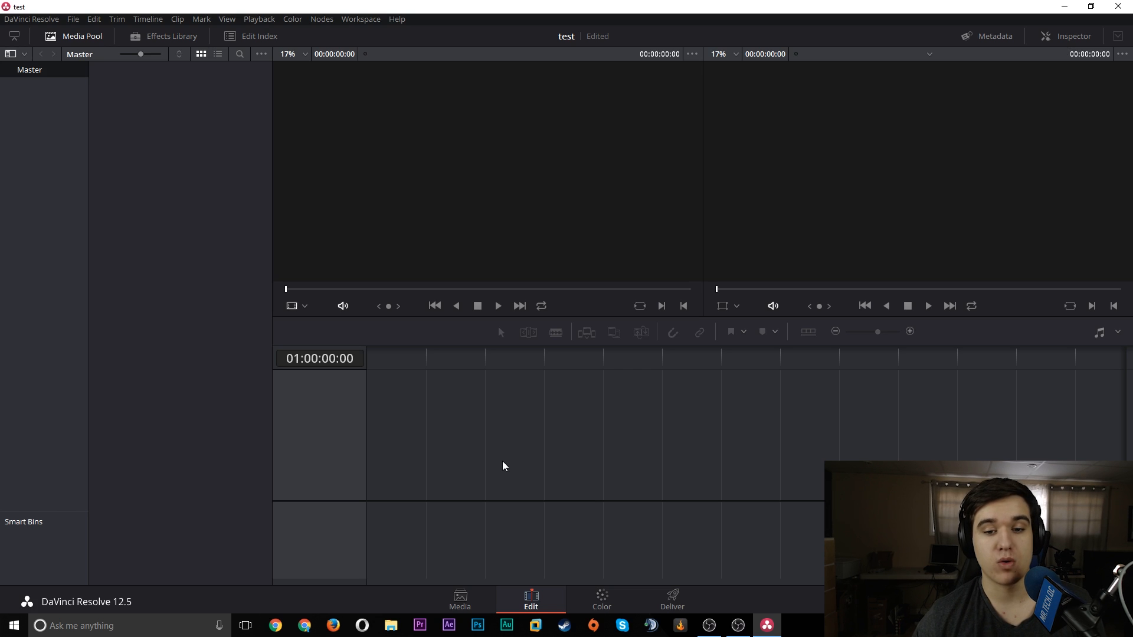
left_click(601, 597)
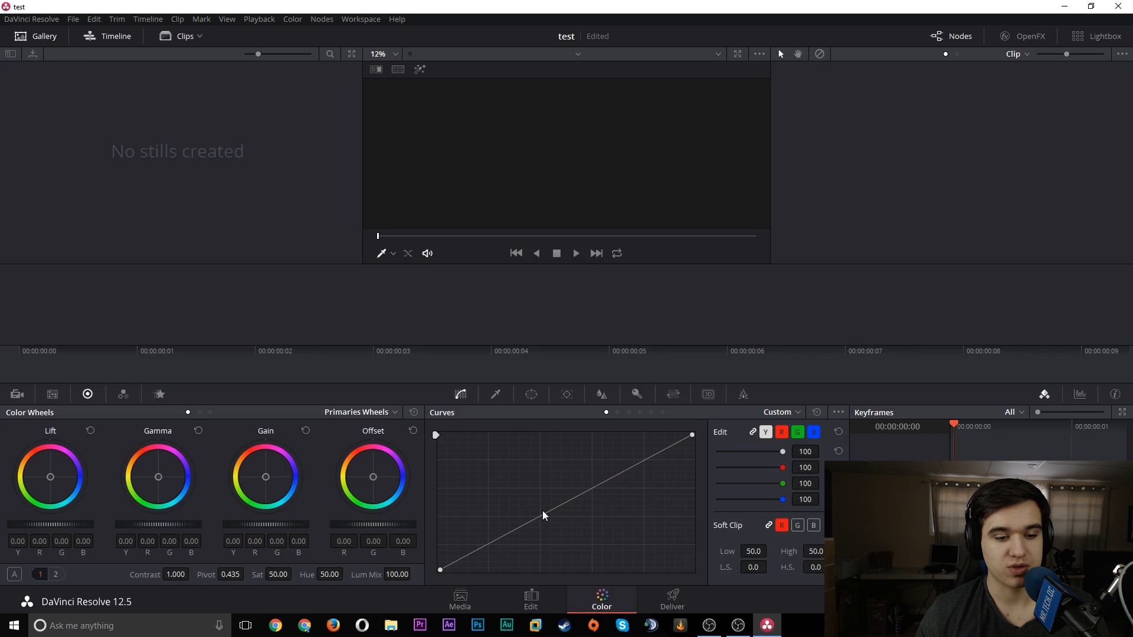
left_click(671, 599)
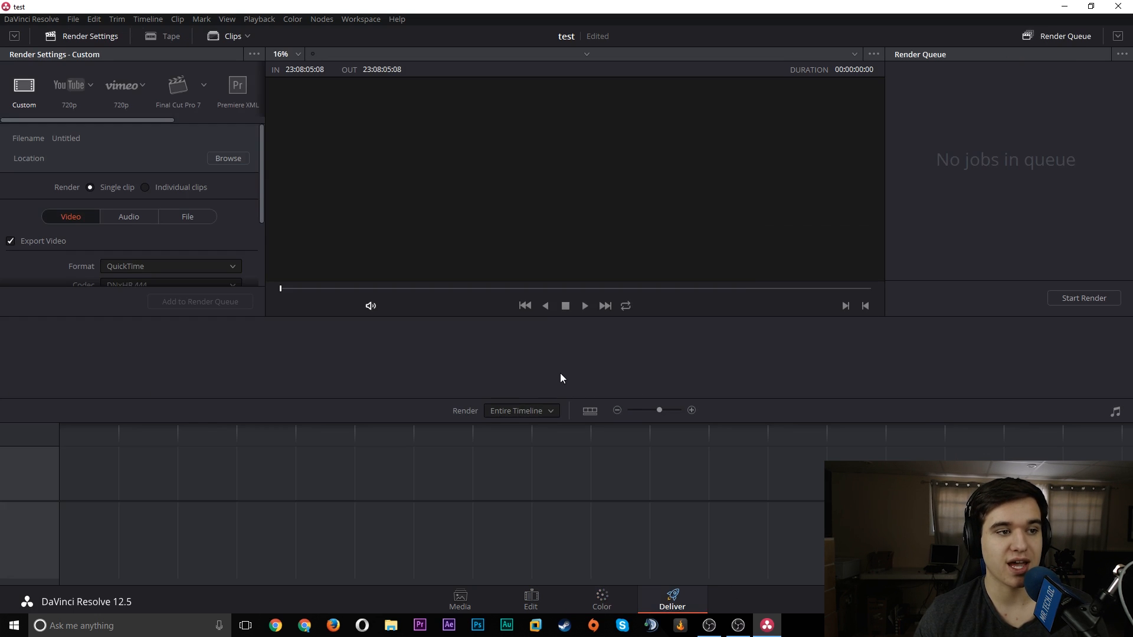
- Import the six video clips P1040613 to P1040618 into the media pool and change the timeline frame rate to match them
left_click(476, 597)
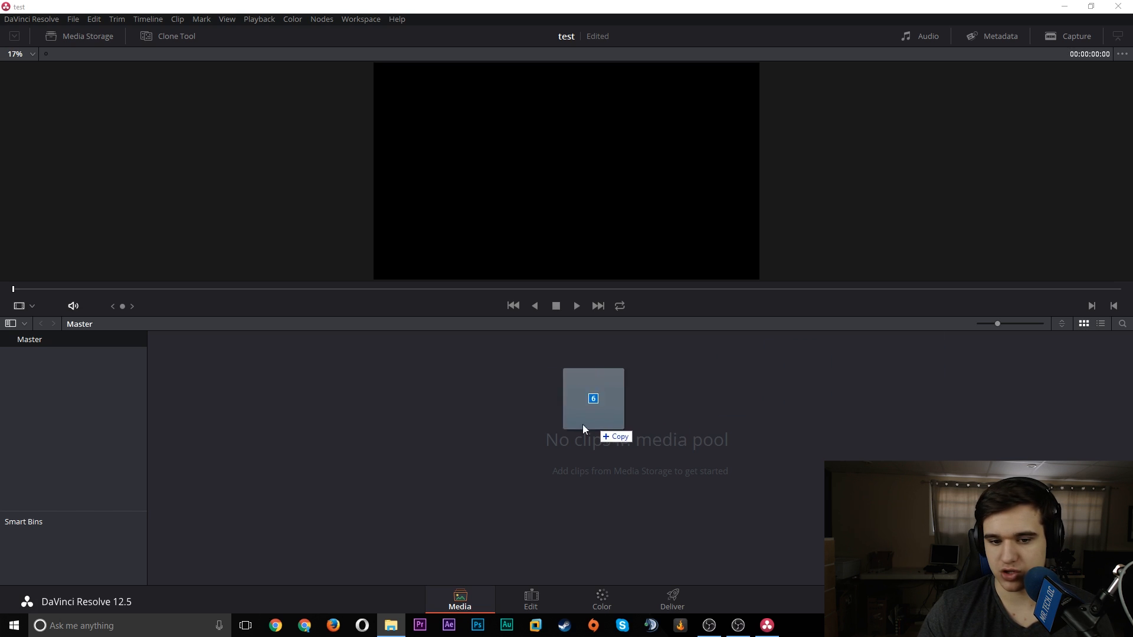
left_click_drag(584, 428, 518, 437)
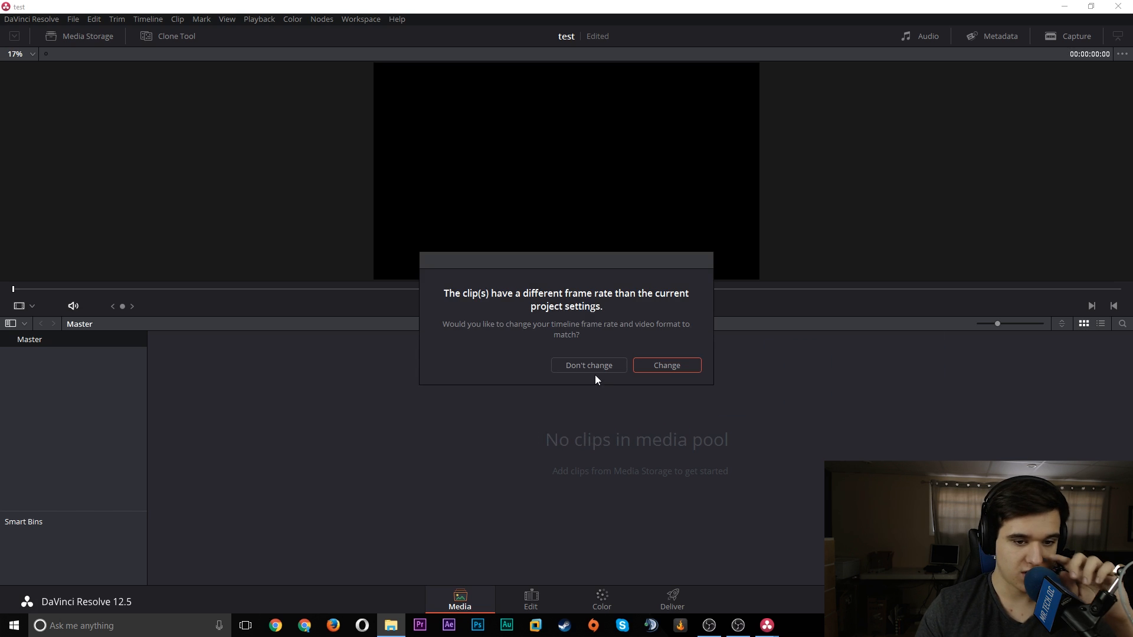
left_click(677, 365)
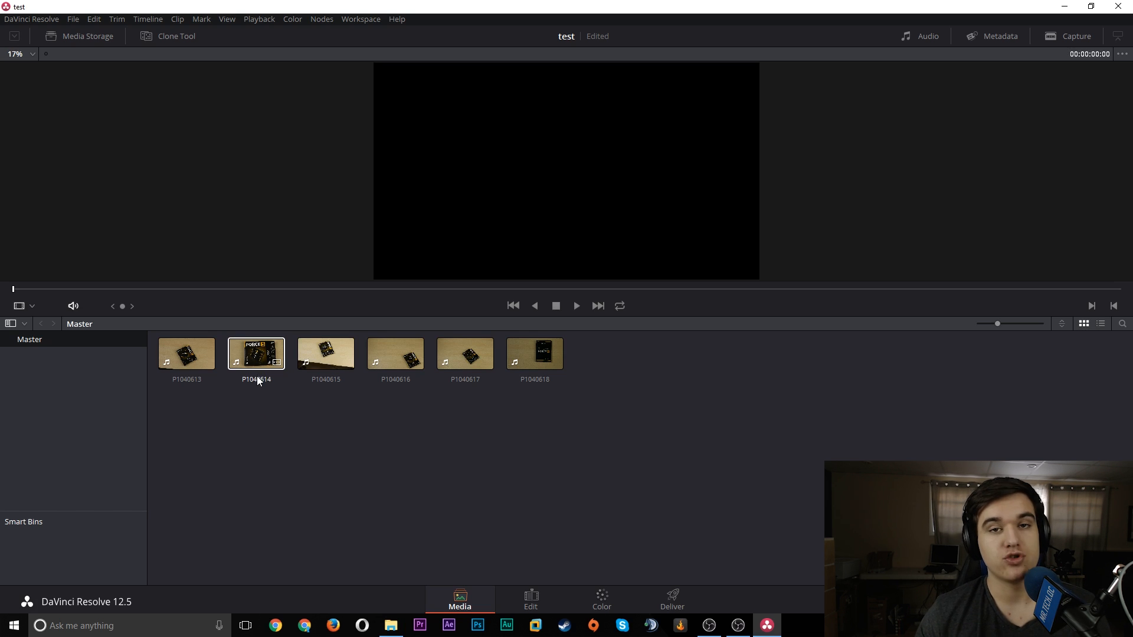
- Preview clip P1040613 in the media viewer by scrubbing through about its first half
left_click(193, 355)
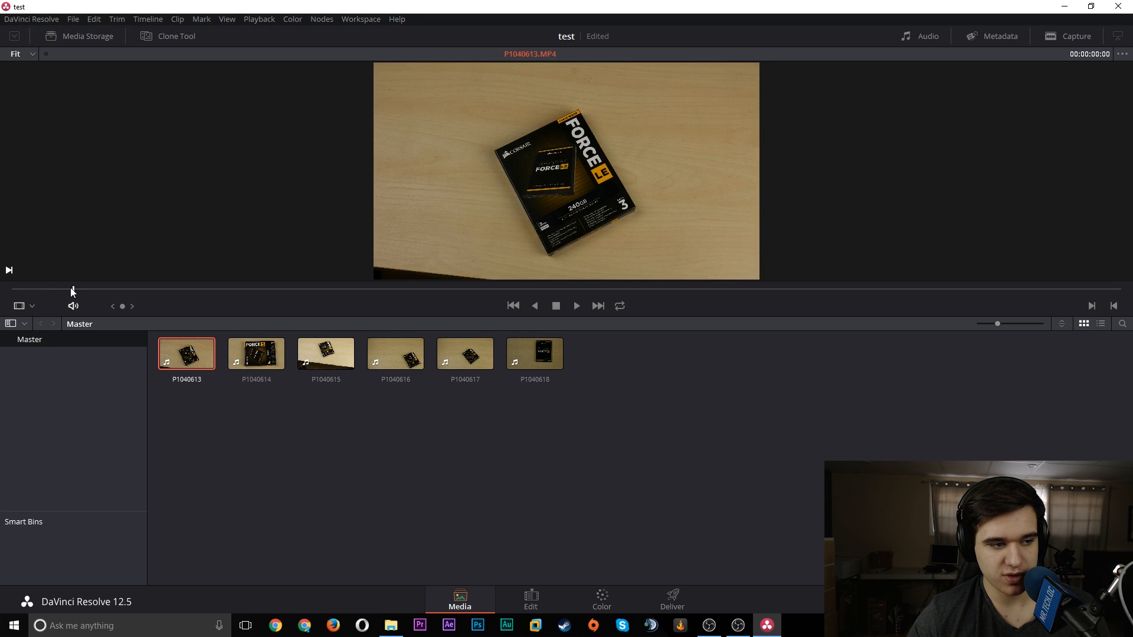
left_click(106, 289)
left_click_drag(105, 288, 312, 289)
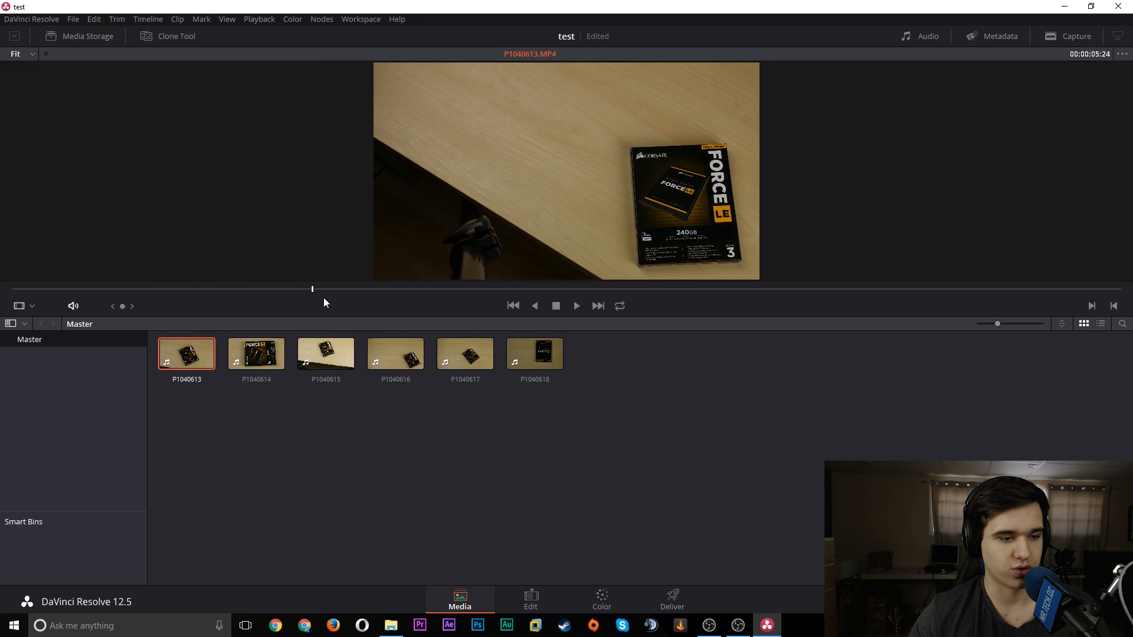
left_click_drag(328, 289, 595, 293)
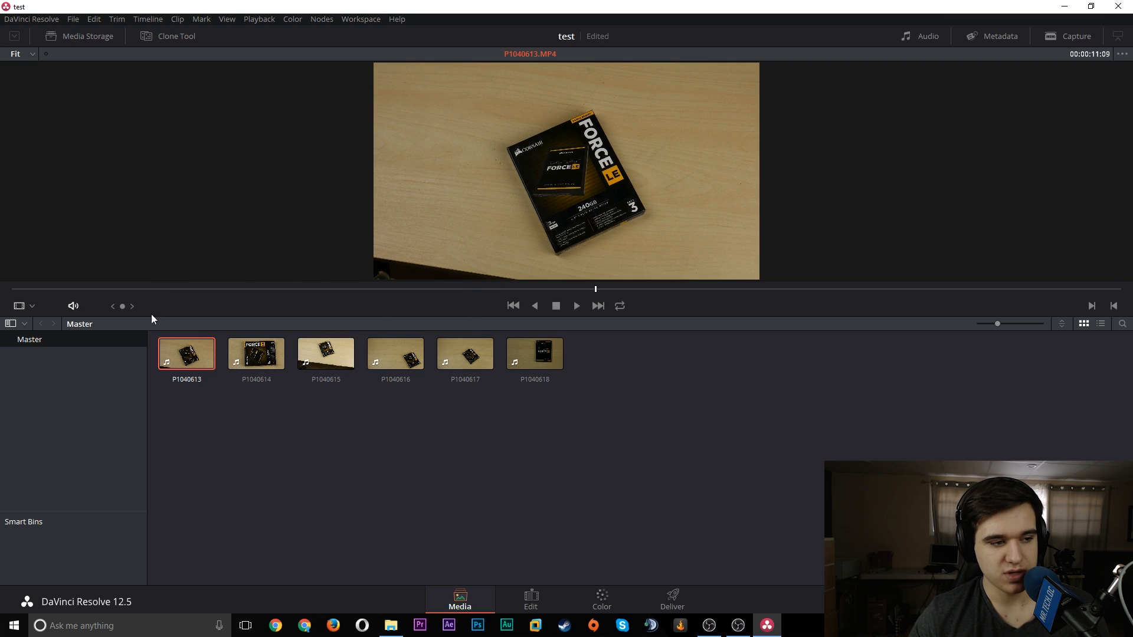
right_click(202, 363)
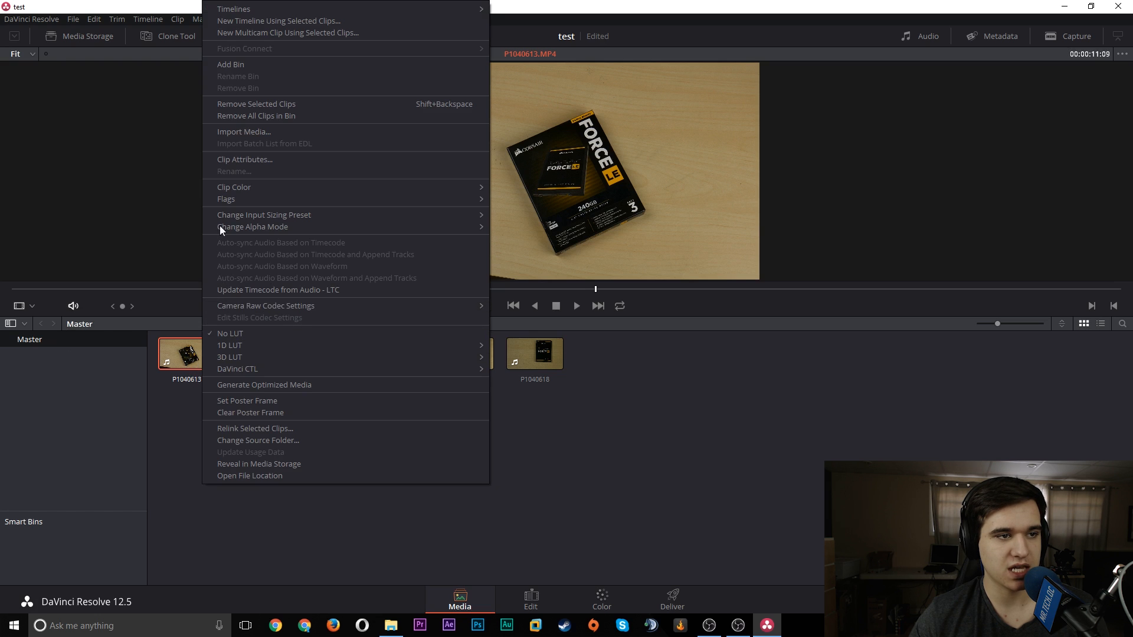
mouse_move(237, 206)
left_click(210, 367)
mouse_move(208, 367)
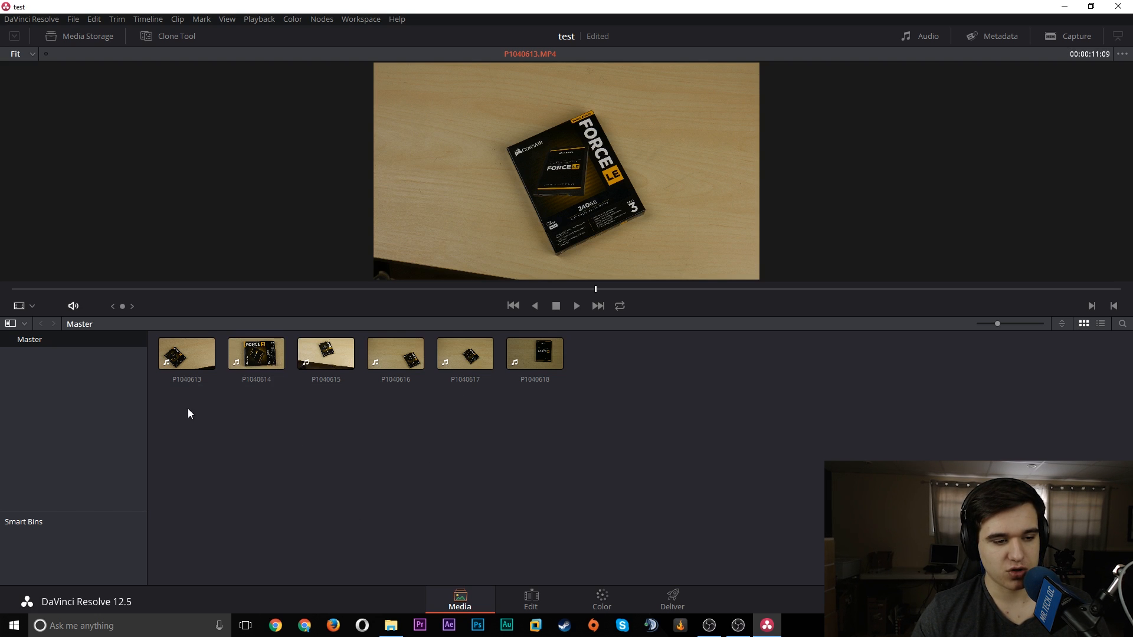
- Place all six media pool clips in sequence on a new timeline for editing
left_click_drag(180, 389, 564, 437)
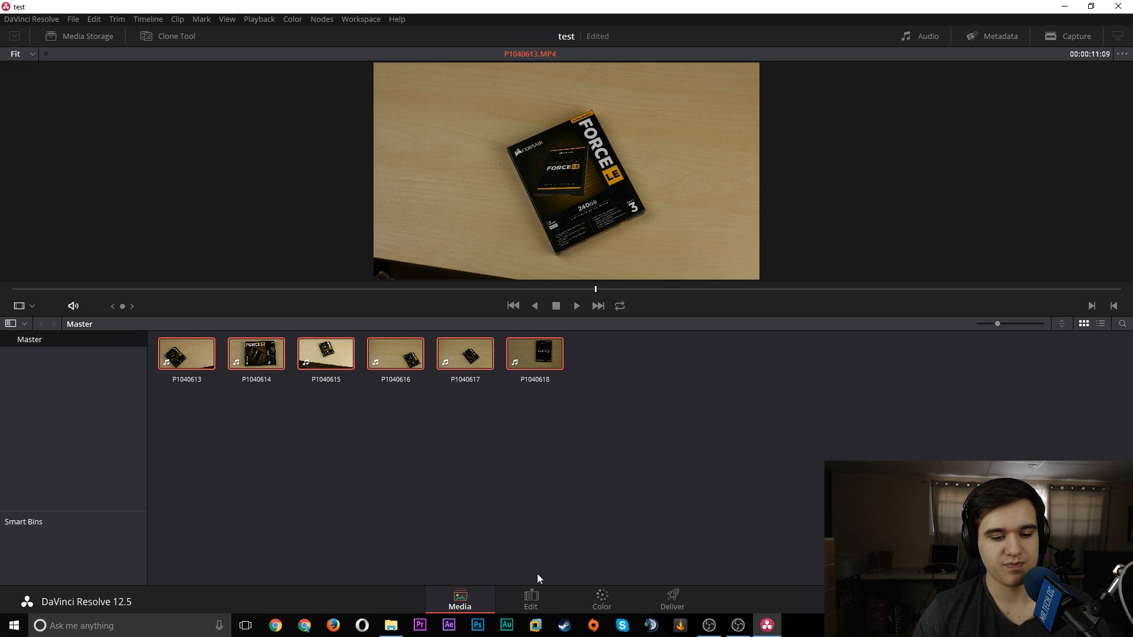
left_click(531, 597)
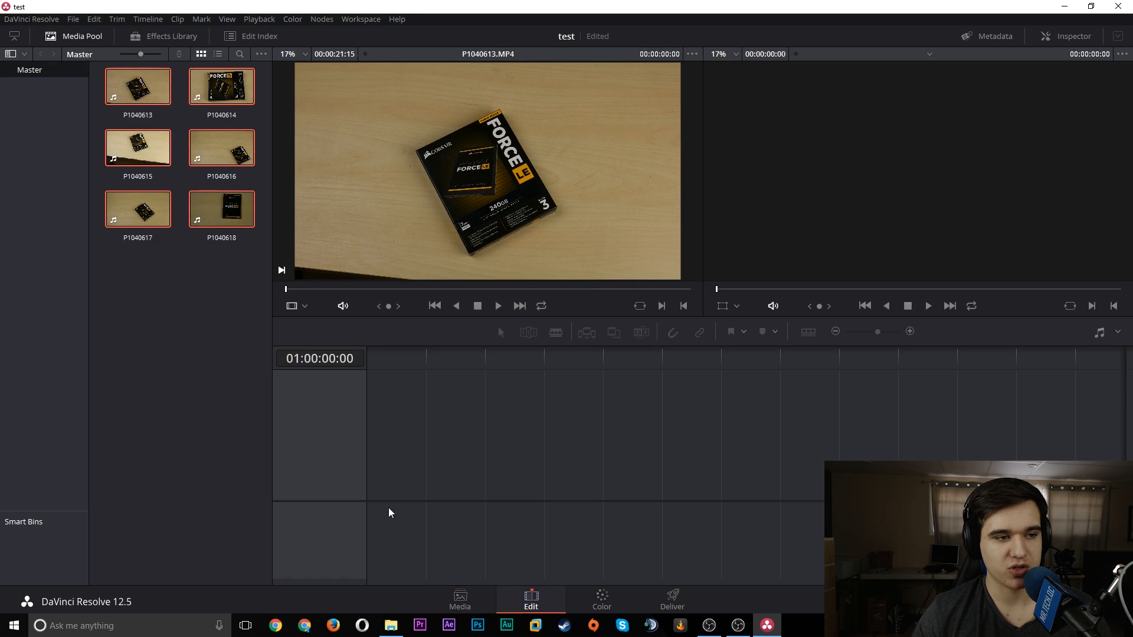
left_click_drag(150, 87, 369, 459)
scroll(476, 405, "down", 3)
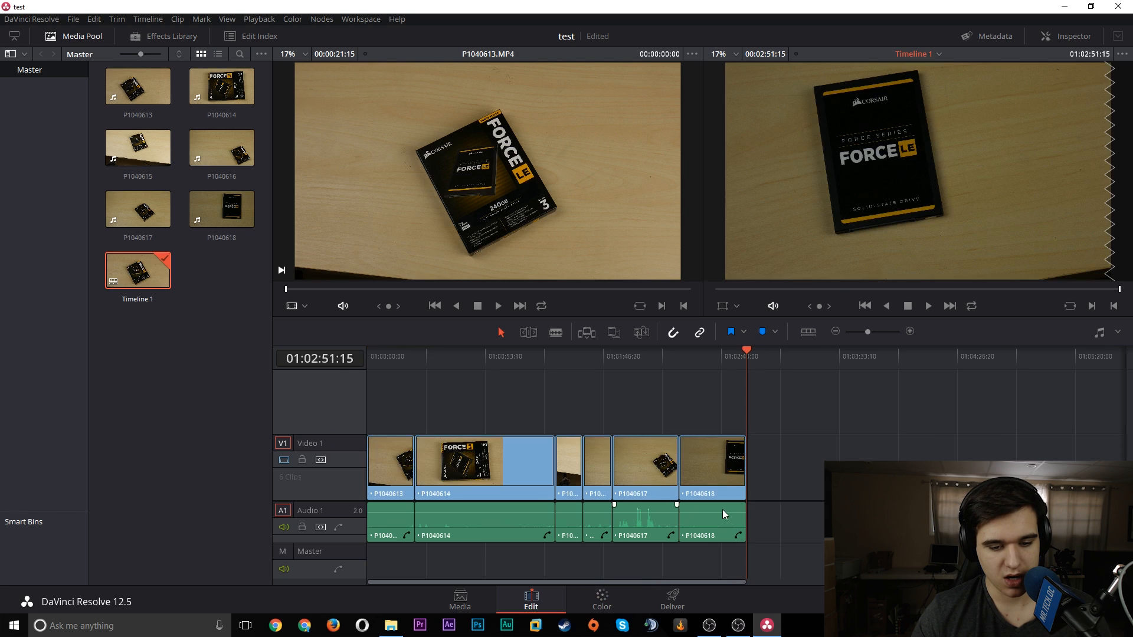
left_click_drag(778, 520, 638, 525)
right_click(698, 508)
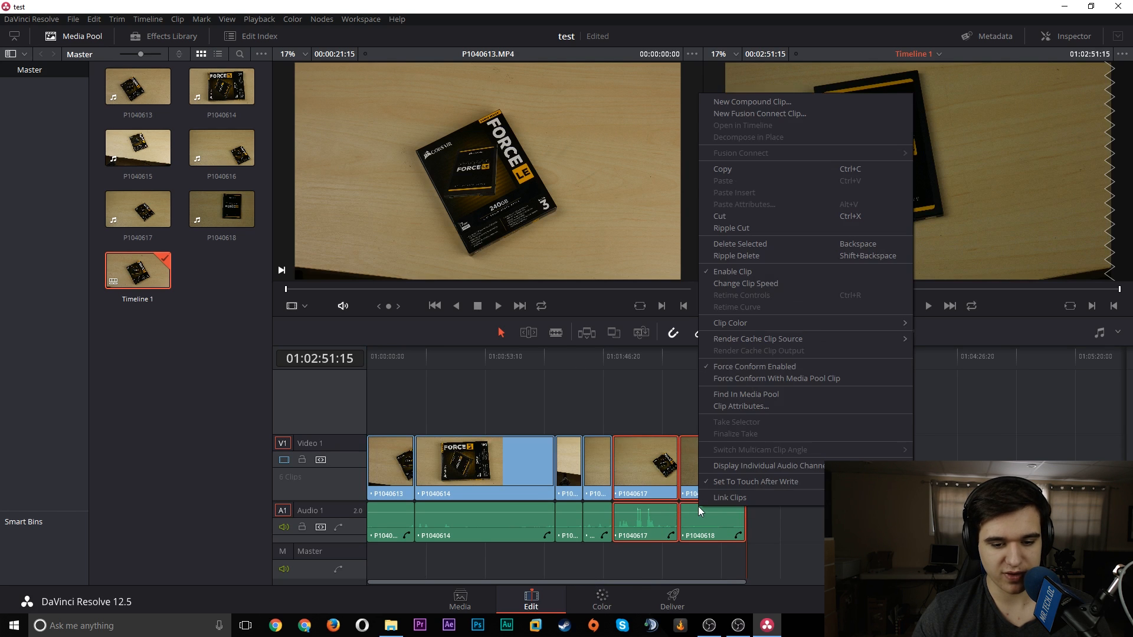
left_click(787, 528)
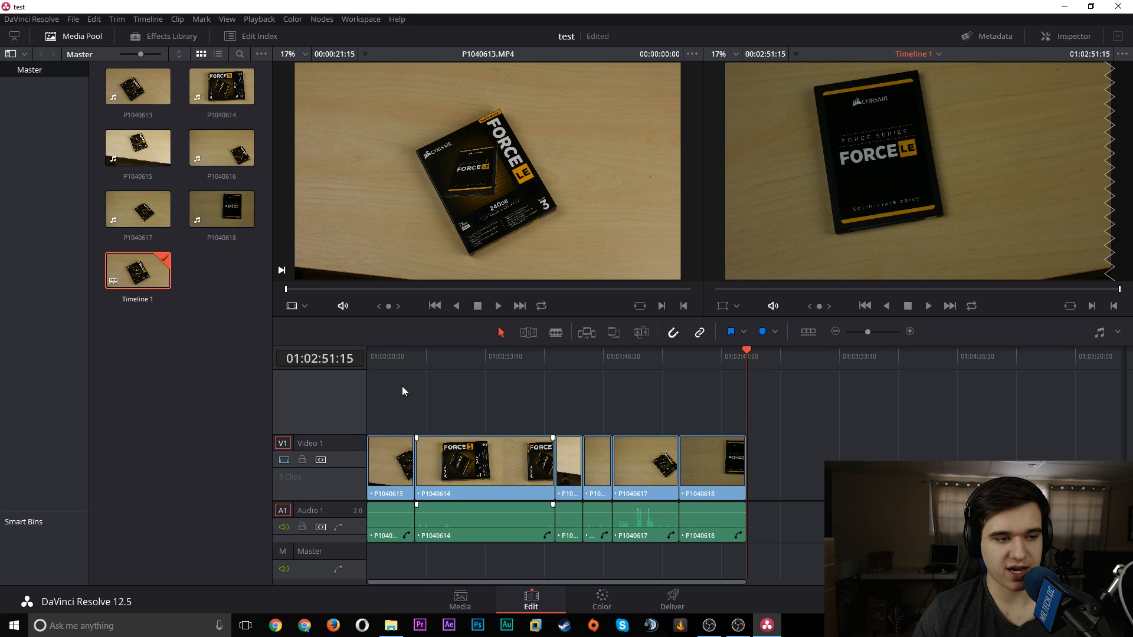
- Stack clips P1040618, P1040616 and P1040615 on new video tracks above clip P1040617 in the timeline
left_click_drag(223, 212, 621, 395)
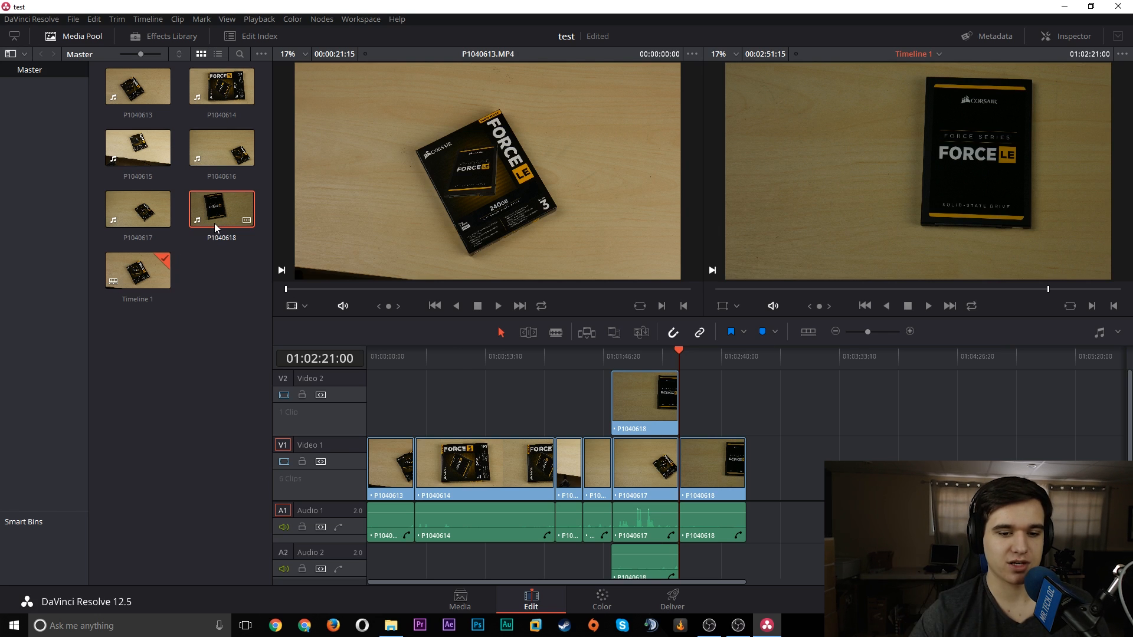
left_click_drag(221, 150, 613, 393)
scroll(575, 482, "down", 2)
scroll(600, 483, "up", 2)
scroll(602, 482, "down", 2)
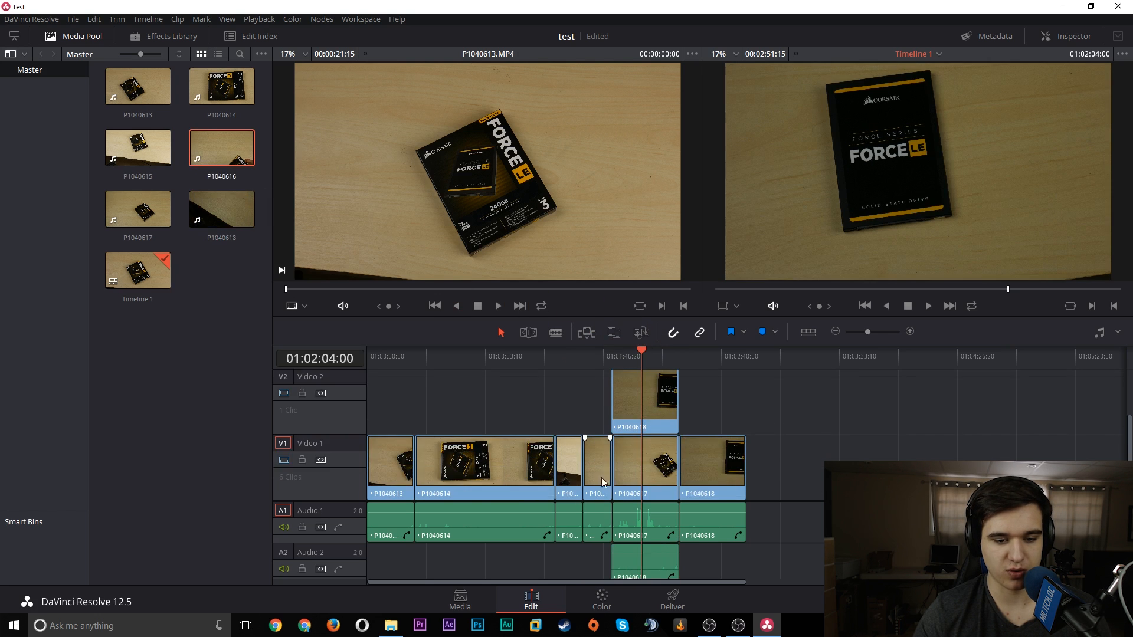
scroll(608, 461, "up", 2)
scroll(451, 419, "down", 2)
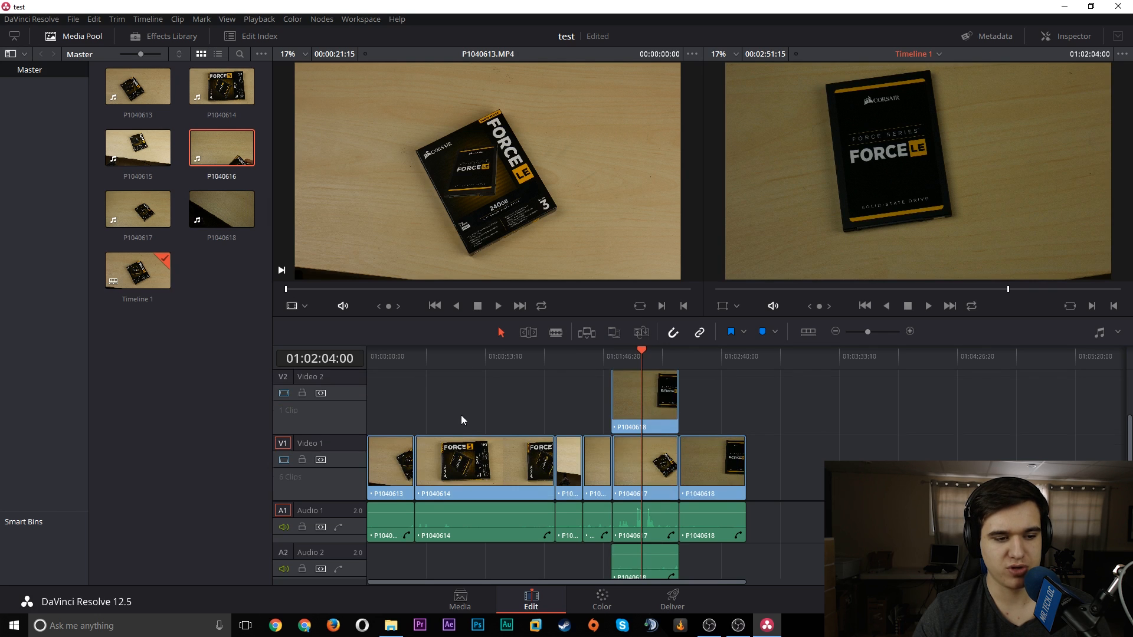
scroll(466, 413, "up", 2)
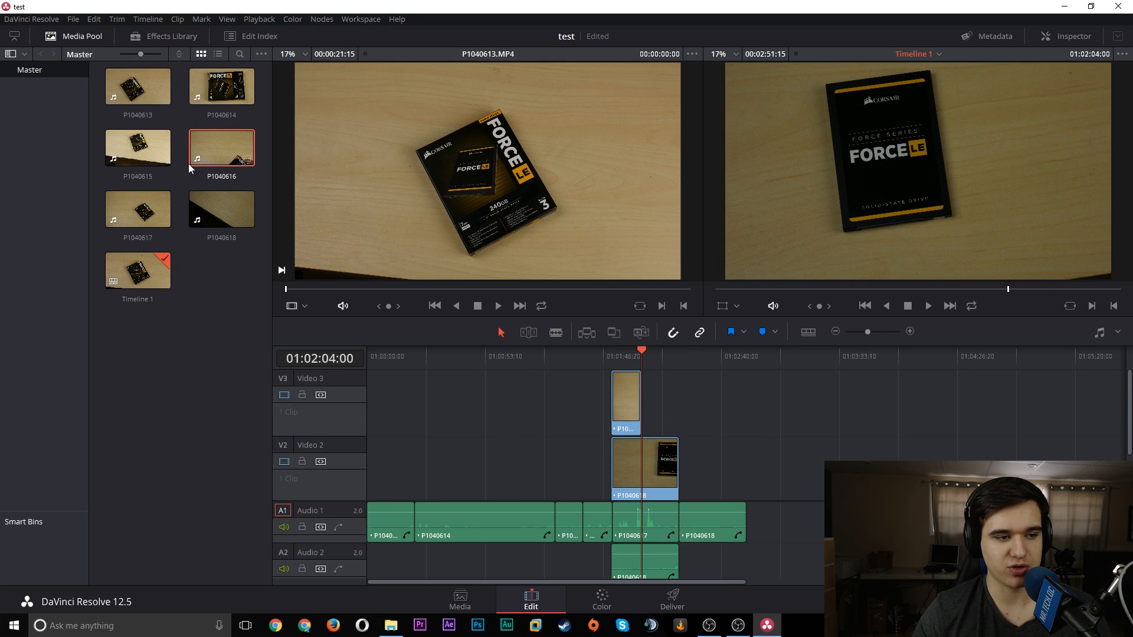
left_click_drag(162, 154, 631, 407)
scroll(685, 435, "down", 3)
scroll(623, 441, "up", 5)
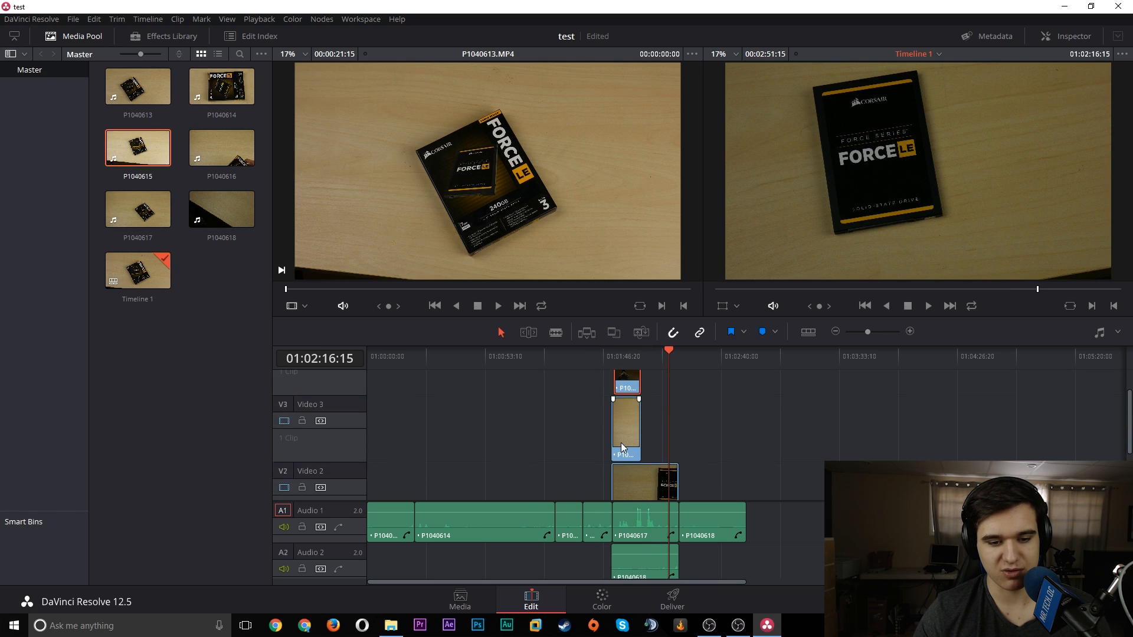
scroll(627, 433, "down", 5)
scroll(584, 414, "up", 3)
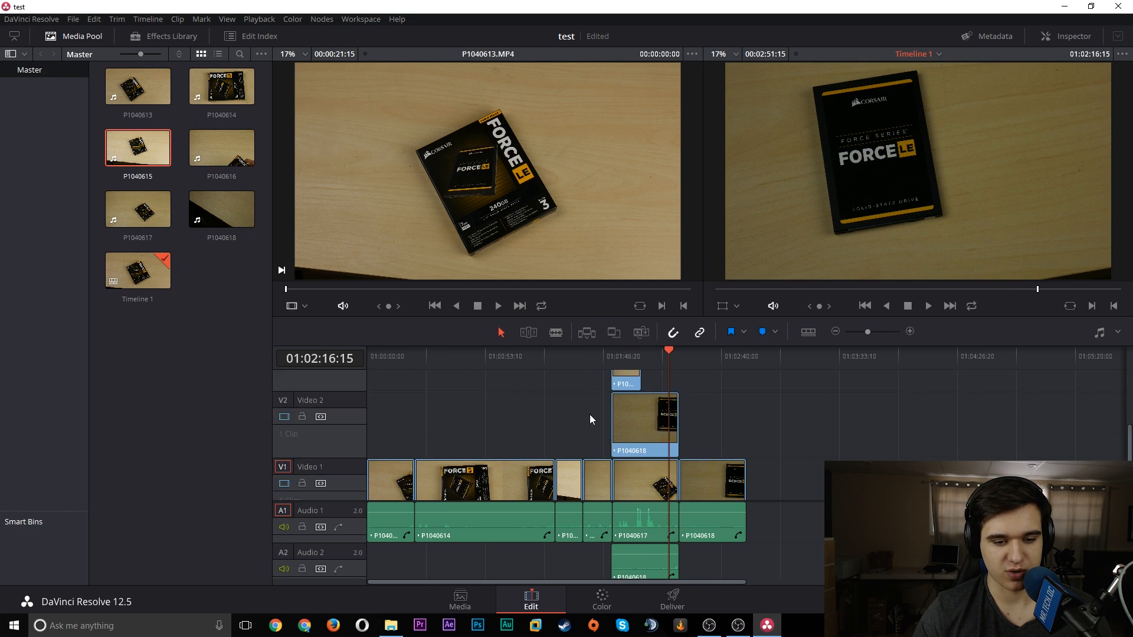
- Delete the clips stacked on the upper video tracks, and remove clip P1040617 from Video 1 without leaving a gap
left_click_drag(552, 408, 703, 406)
key("Delete")
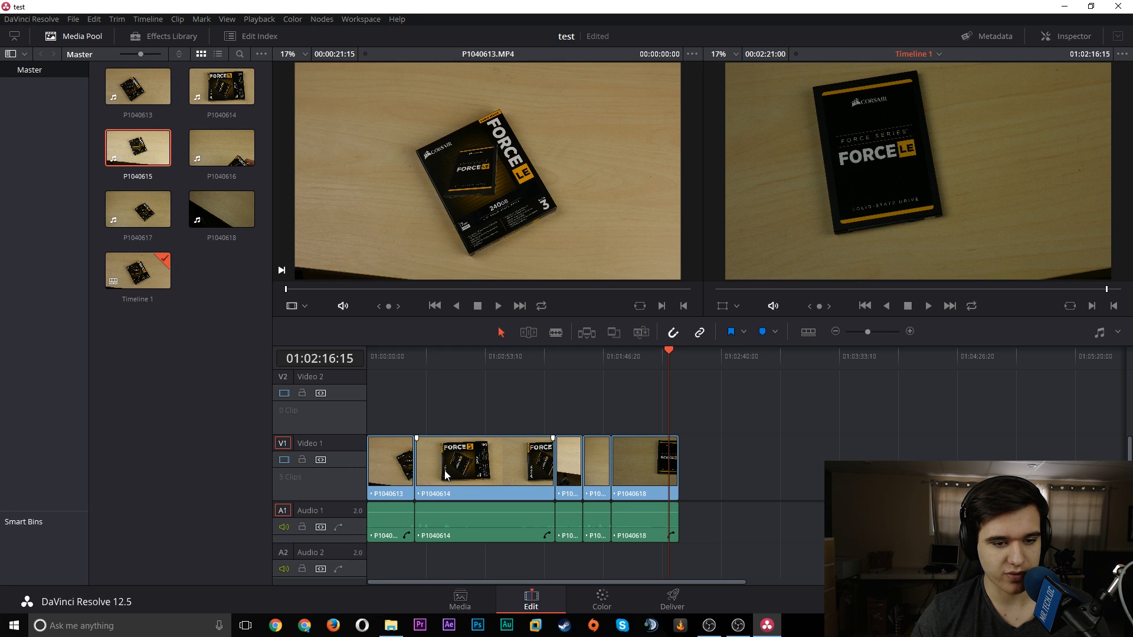
- Split the last clip on Video 1, P1040618, with the Blade tool at about 01:02:02 and again near its end
left_click(548, 333)
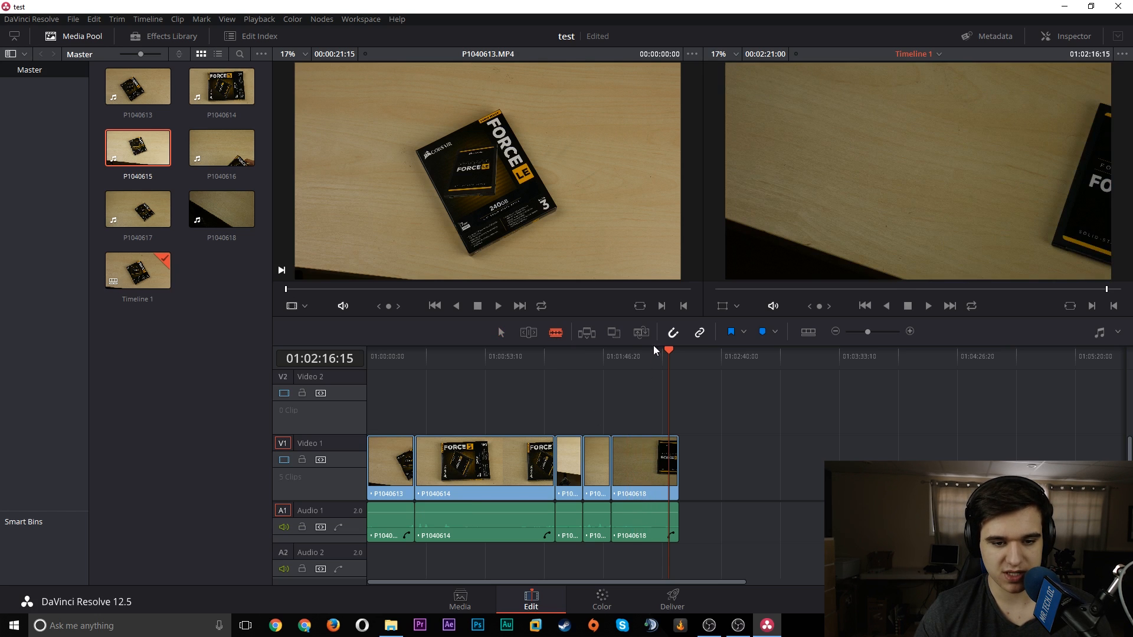
left_click_drag(667, 353, 638, 359)
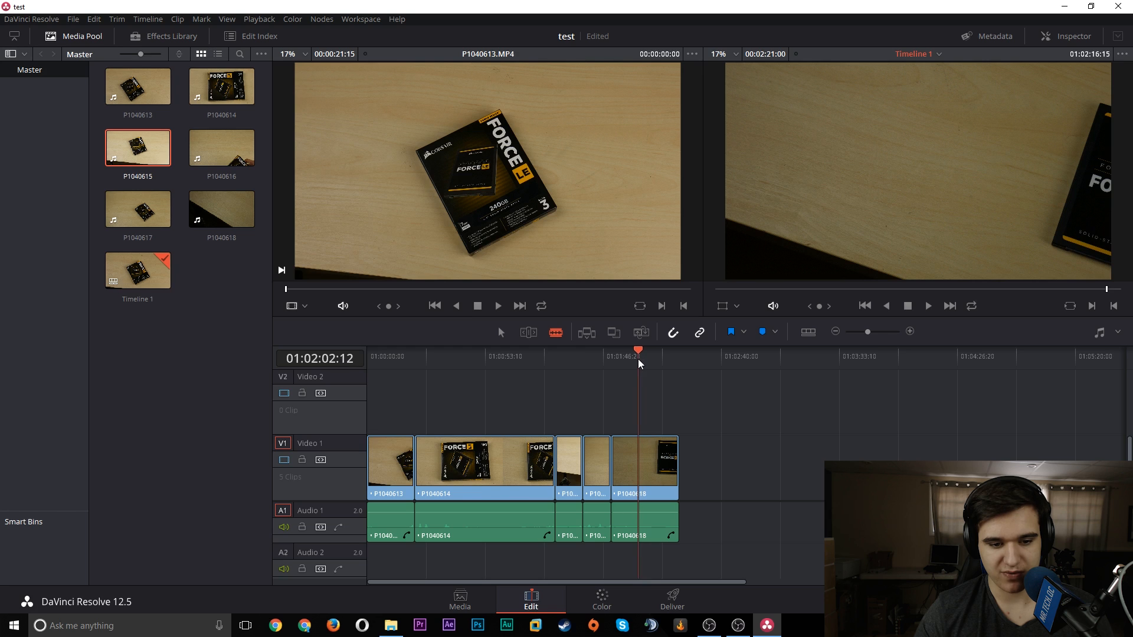
left_click(639, 464)
left_click(667, 464)
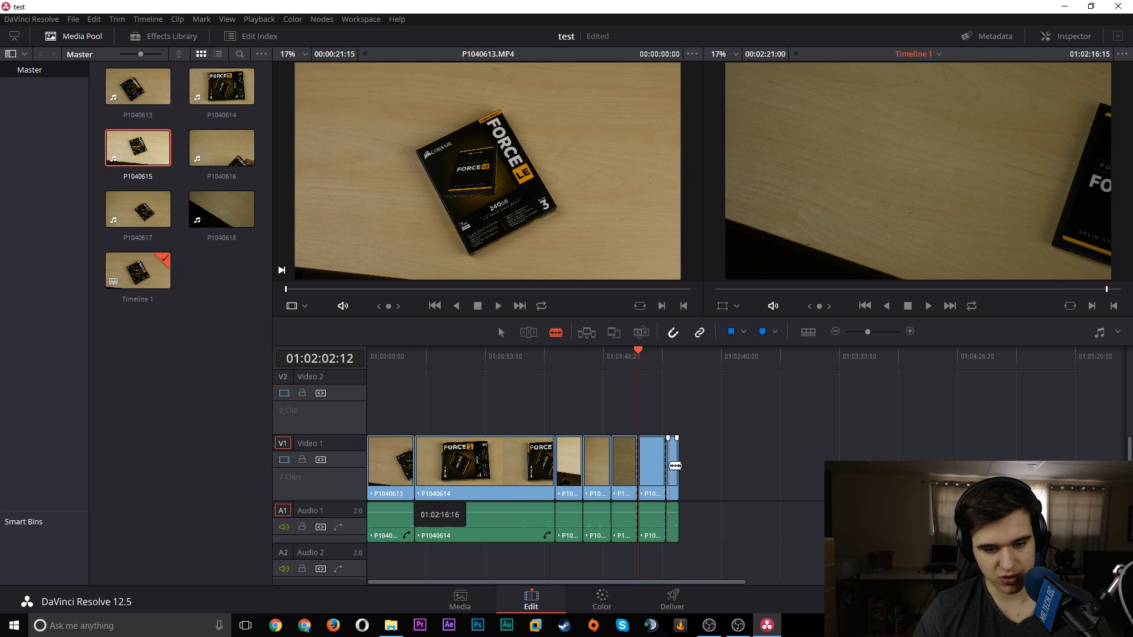
- Delete the last two pieces of the split P1040618 clip and play the timeline from the start of the remaining piece
left_click(501, 333)
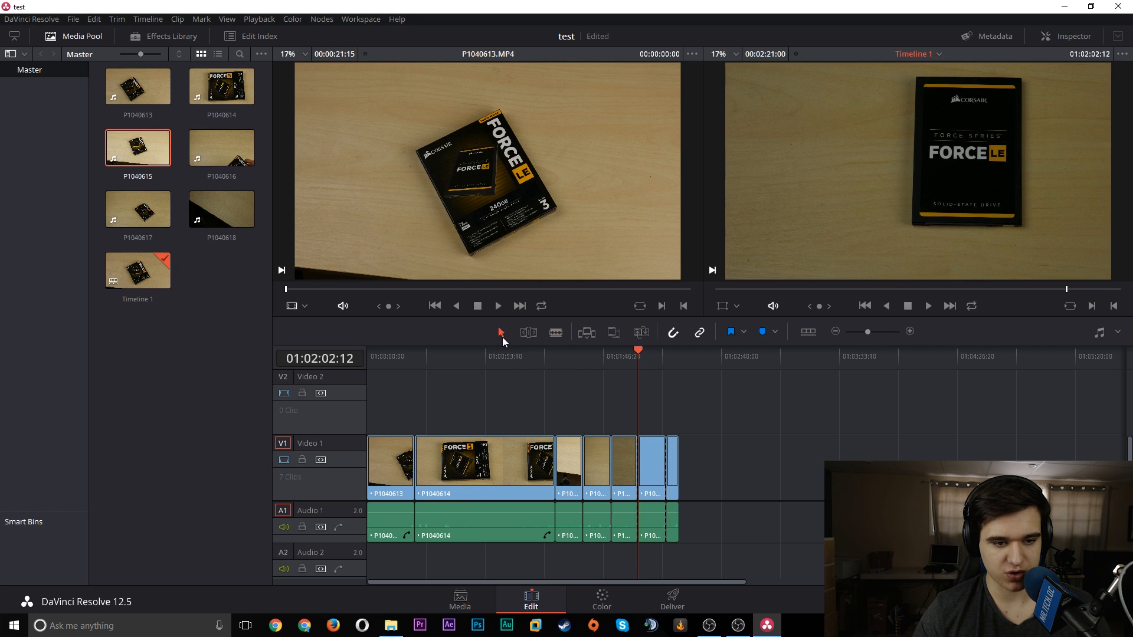
key("BackSpace")
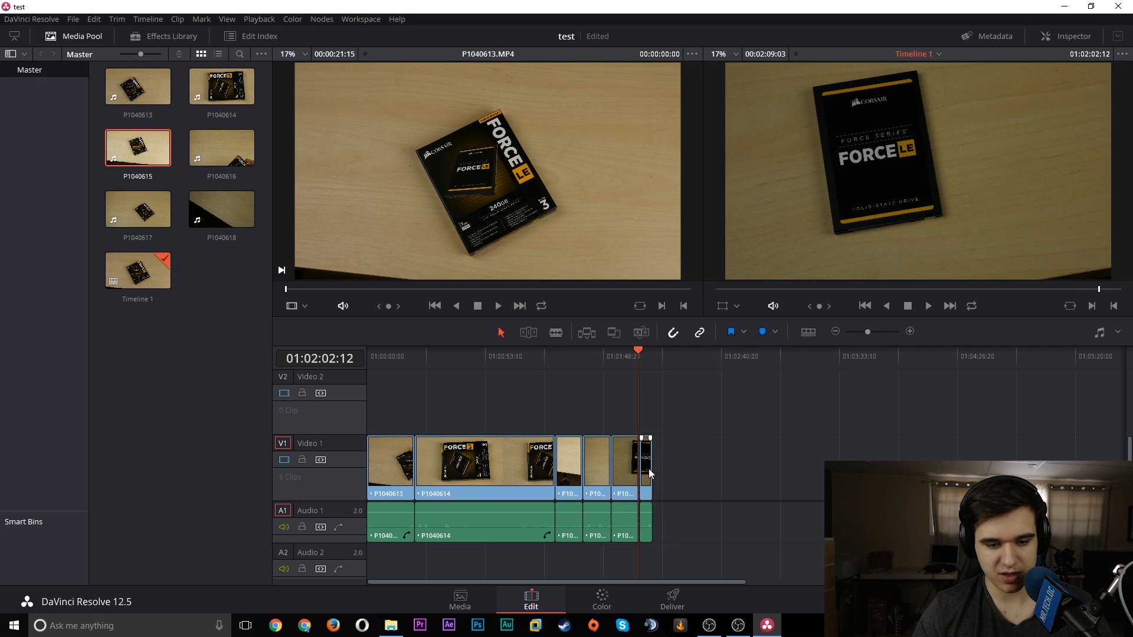
left_click(646, 468)
key("BackSpace")
left_click(615, 352)
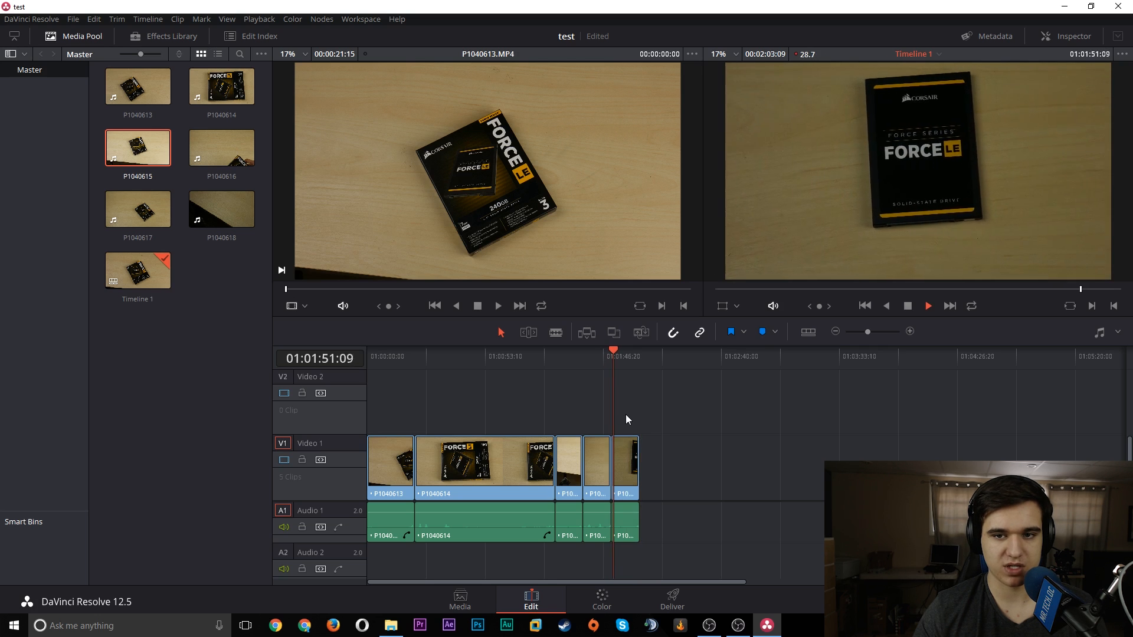
- Stop playback and toggle timeline snapping off and back on, with the last clip P1040618 selected
key("space")
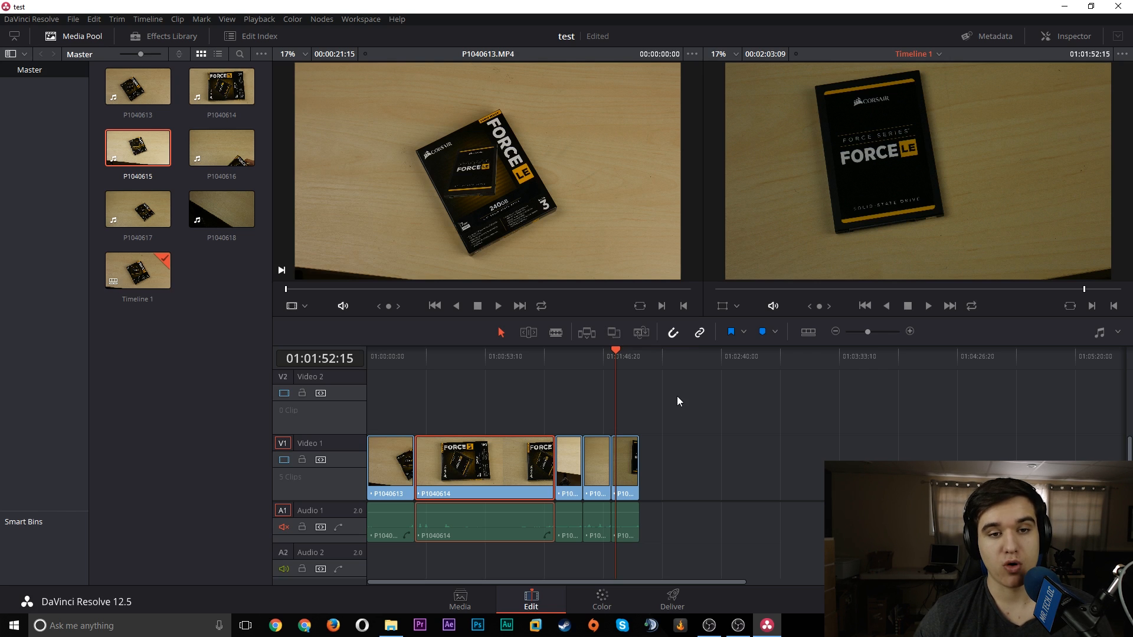
left_click(673, 333)
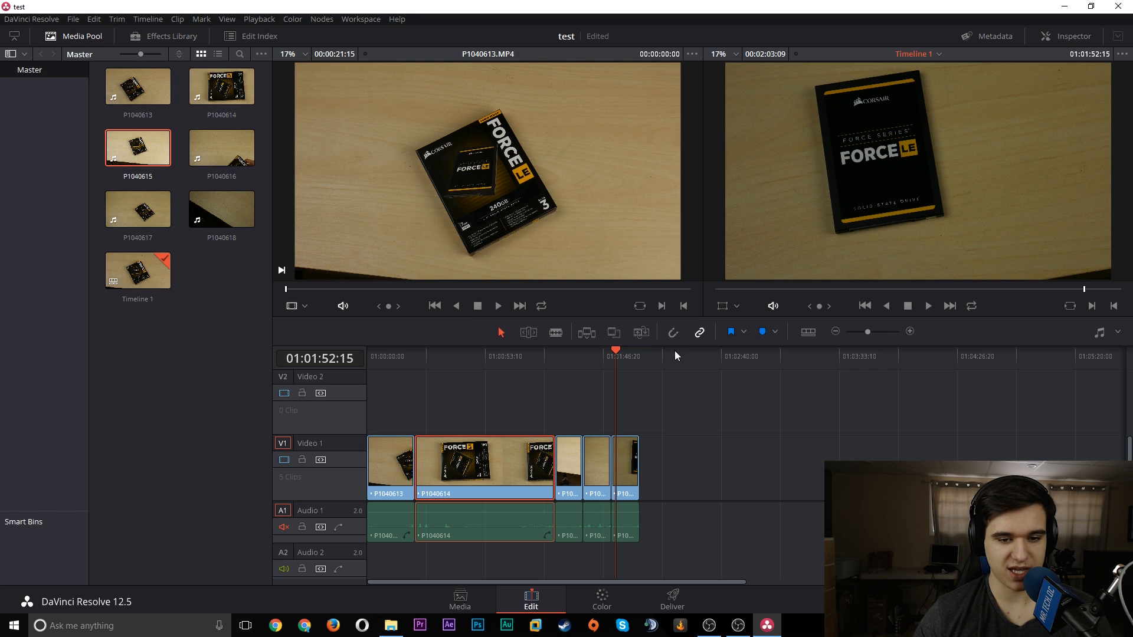
mouse_move(621, 479)
left_mouse_down()
mouse_move(667, 472)
mouse_move(583, 490)
mouse_move(601, 504)
mouse_move(624, 494)
mouse_move(635, 465)
mouse_move(607, 468)
mouse_move(624, 472)
left_mouse_up()
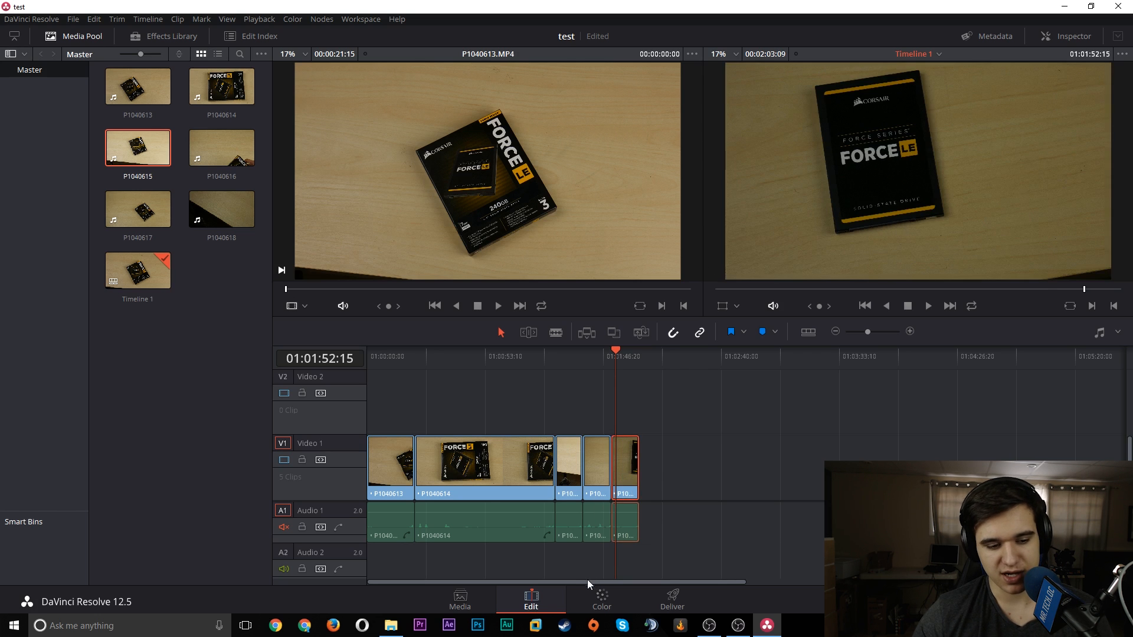
- Examine the timeline at different zoom levels, viewing the cuts between P1040615, P1040616 and P1040618
scroll(501, 494, "up", 4)
scroll(503, 492, "down", 3)
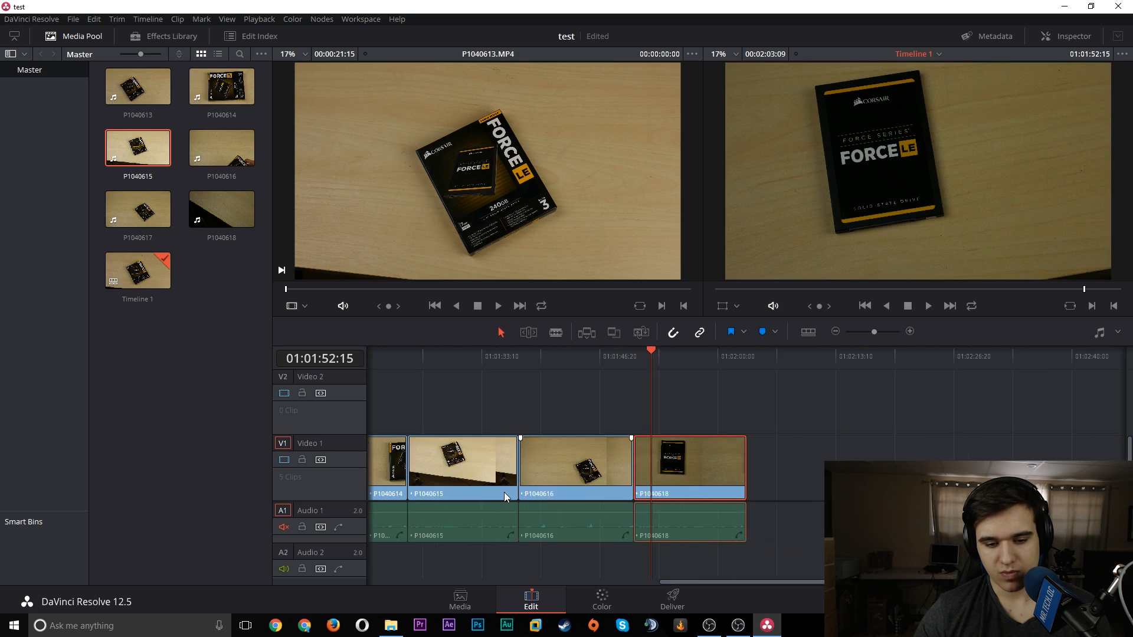
scroll(503, 492, "up", 1)
scroll(504, 492, "down", 1)
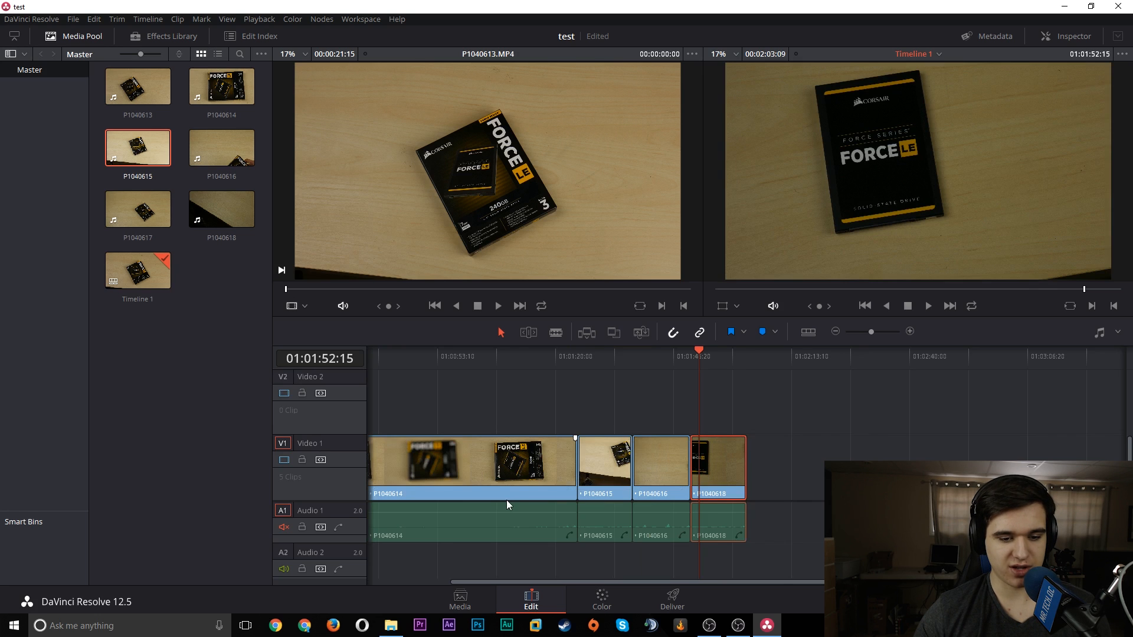
scroll(517, 484, "up", 6)
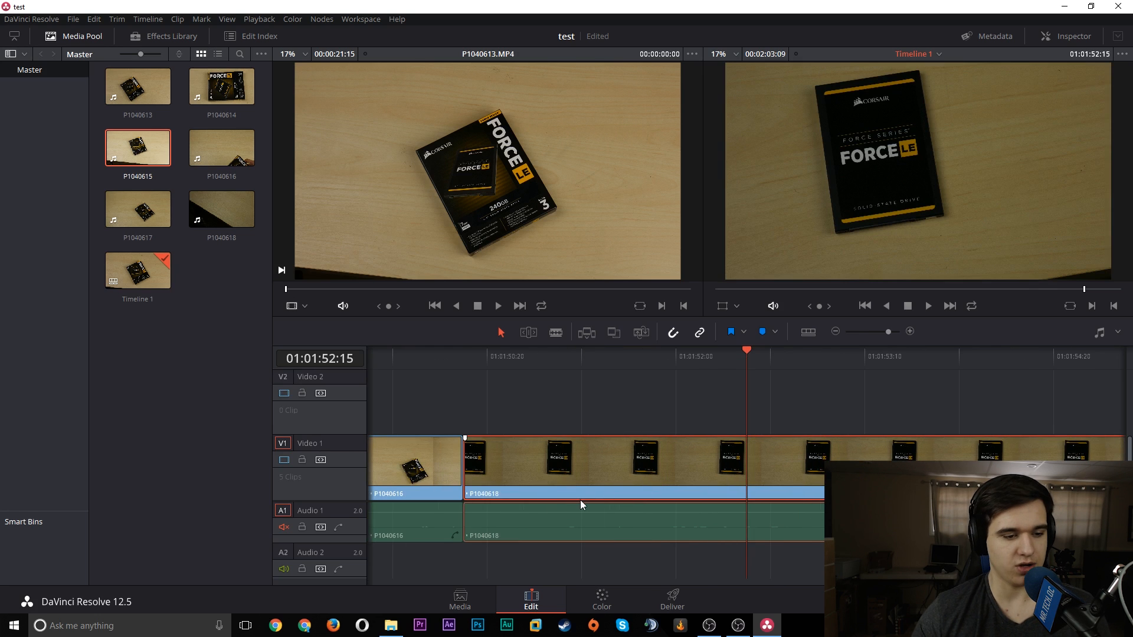
scroll(579, 501, "up", 4)
scroll(580, 500, "down", 4)
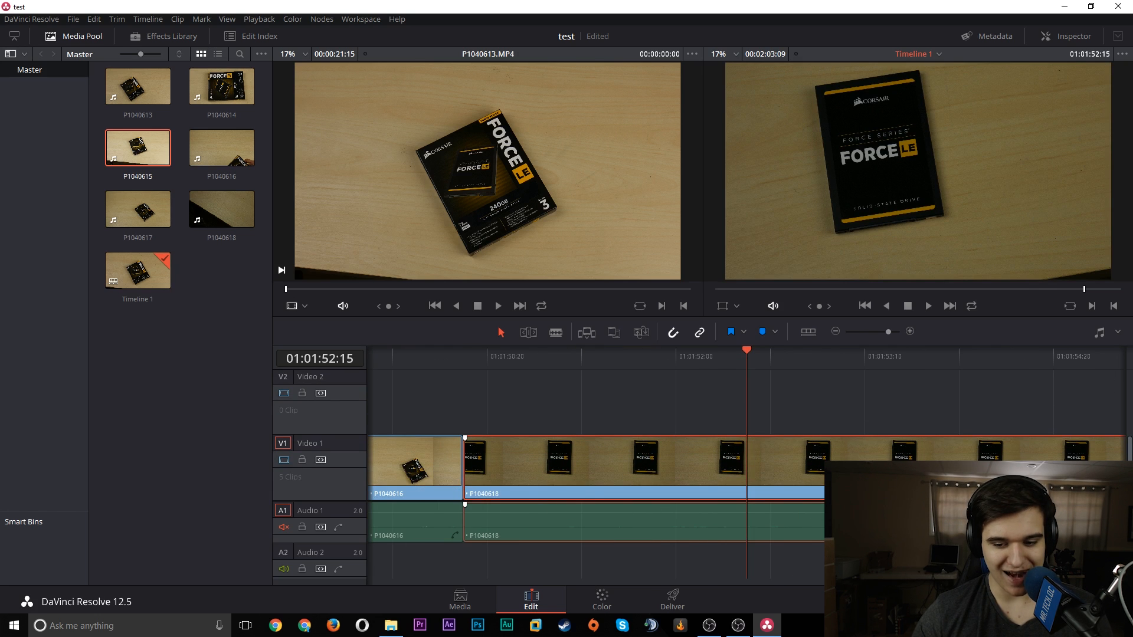
scroll(649, 460, "left", 10)
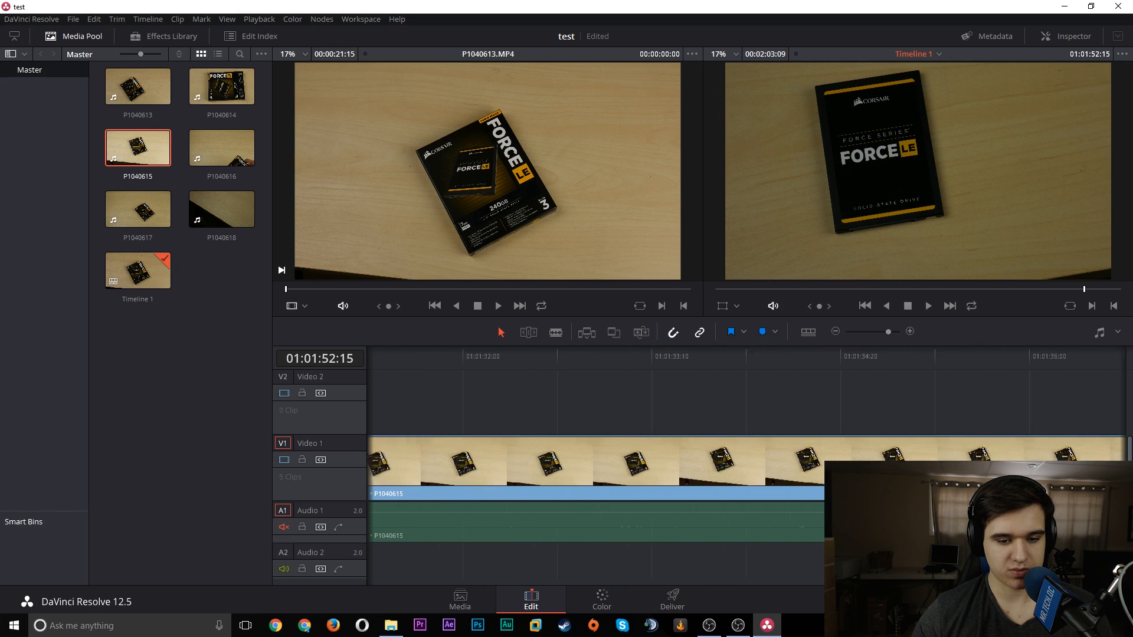
scroll(790, 511, "right", 9)
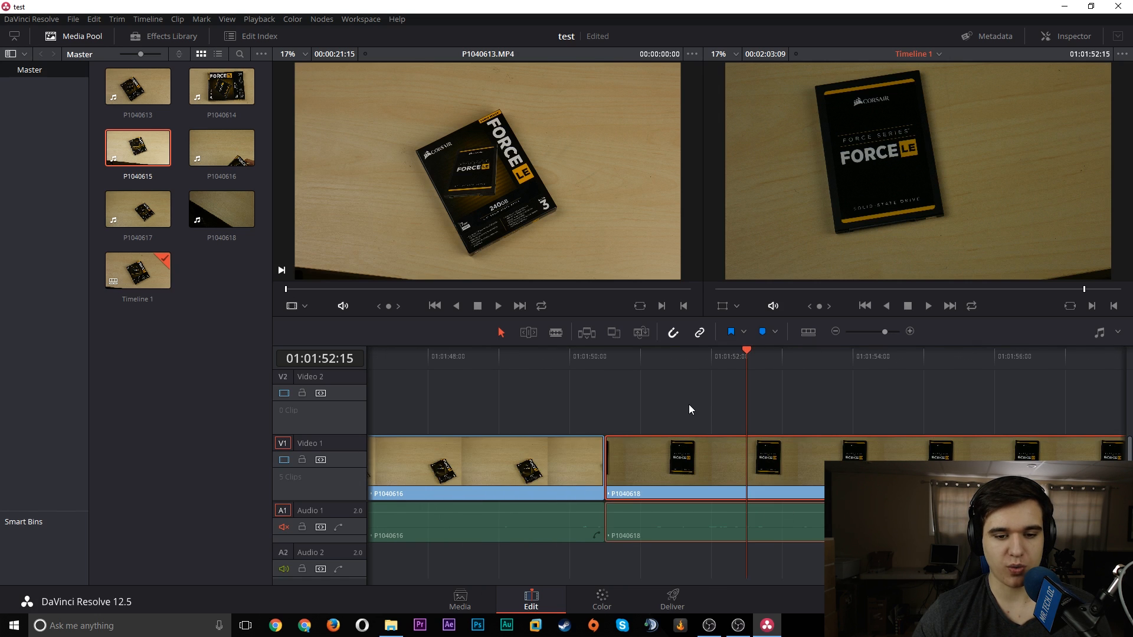
scroll(675, 432, "down", 1)
scroll(601, 470, "down", 1)
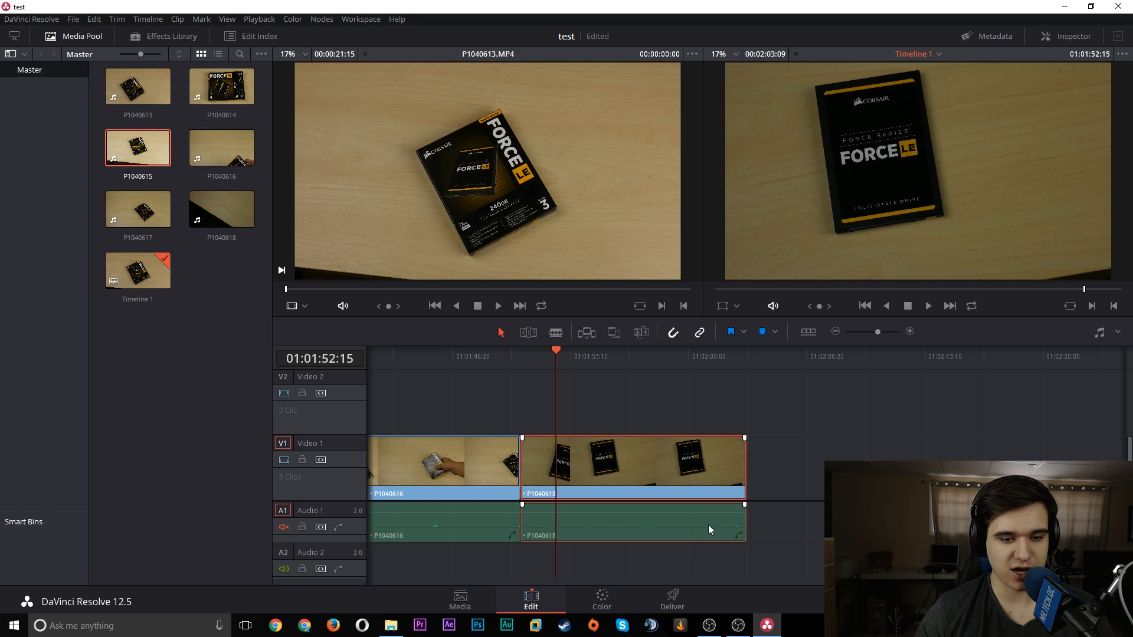
scroll(515, 472, "up", 5)
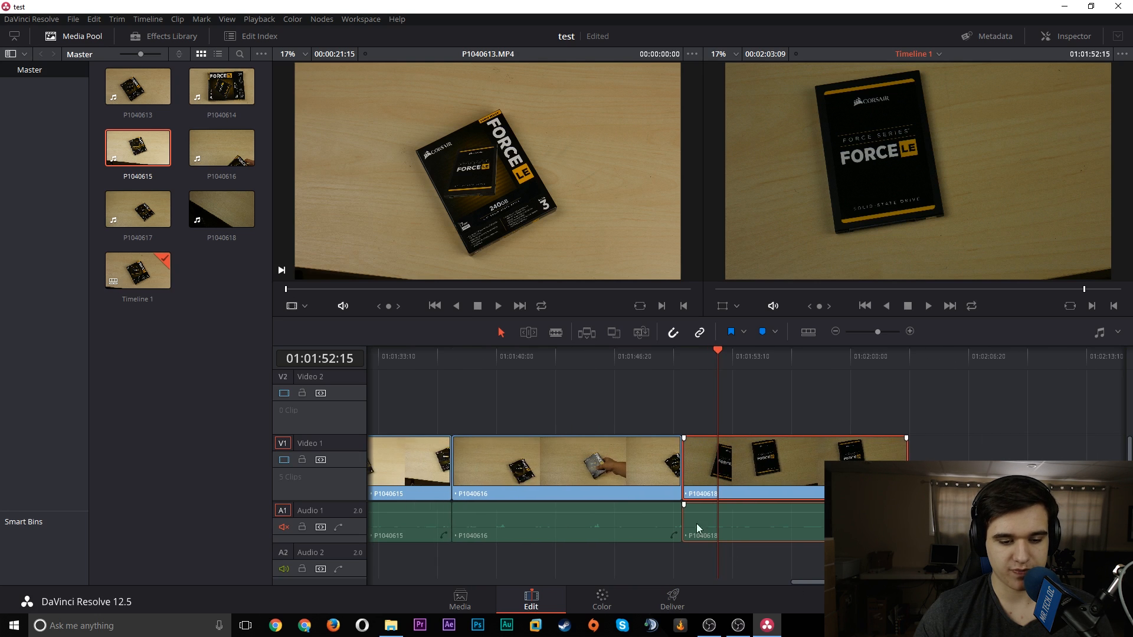
- Select clip P1040616 and snap the playhead to the cut between it and P1040618 at 01:01:50:15
left_click(514, 472)
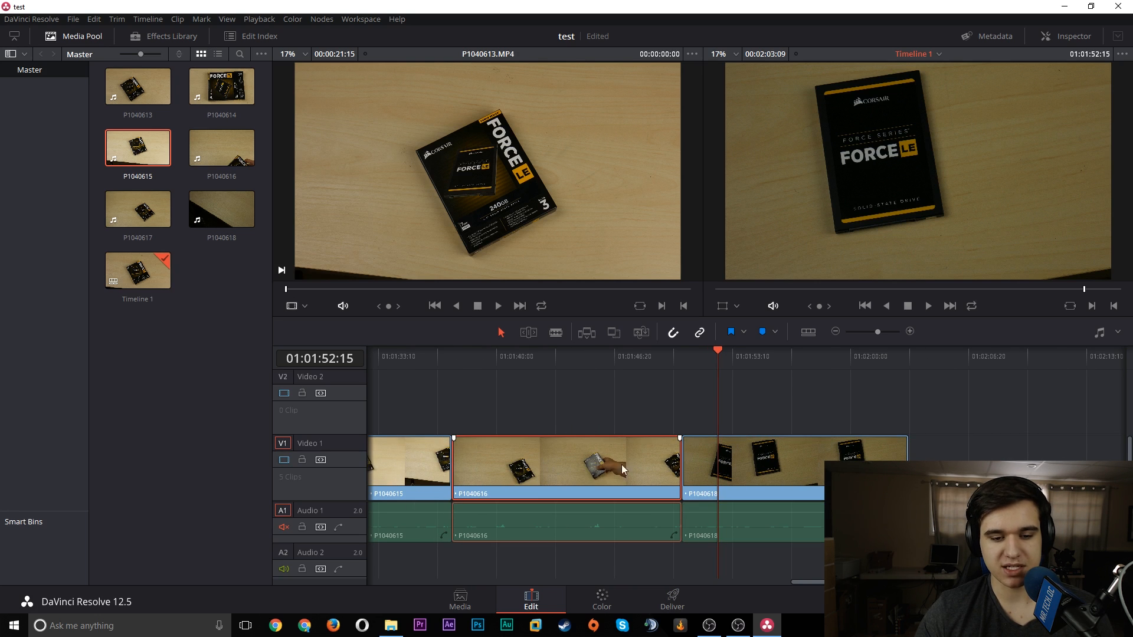
left_click_drag(724, 352, 685, 356)
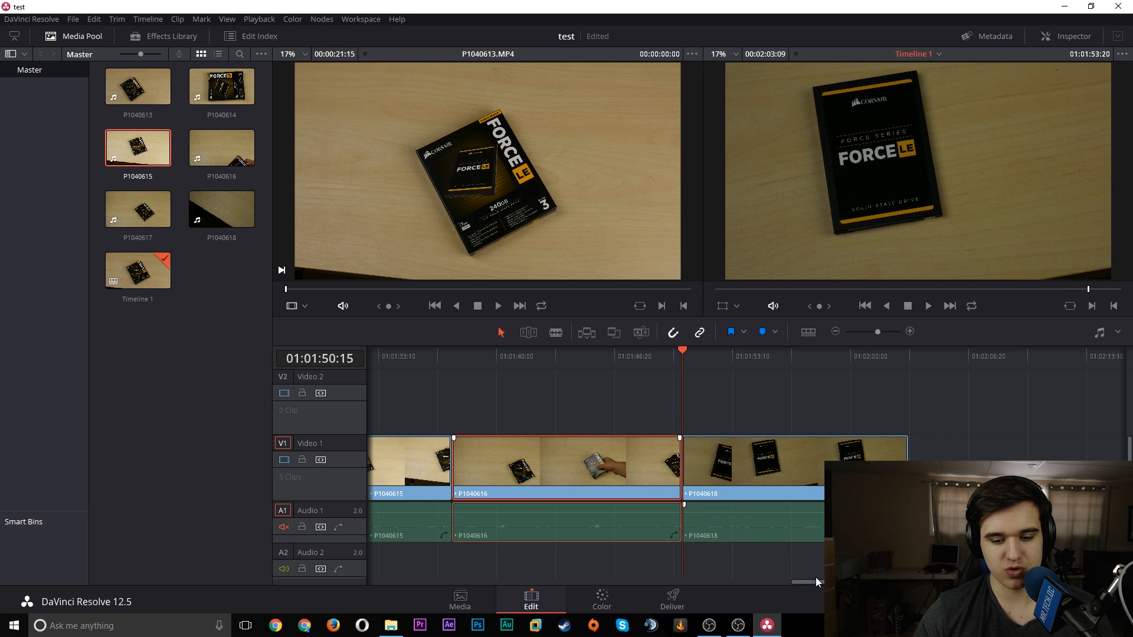
left_click_drag(816, 579, 382, 562)
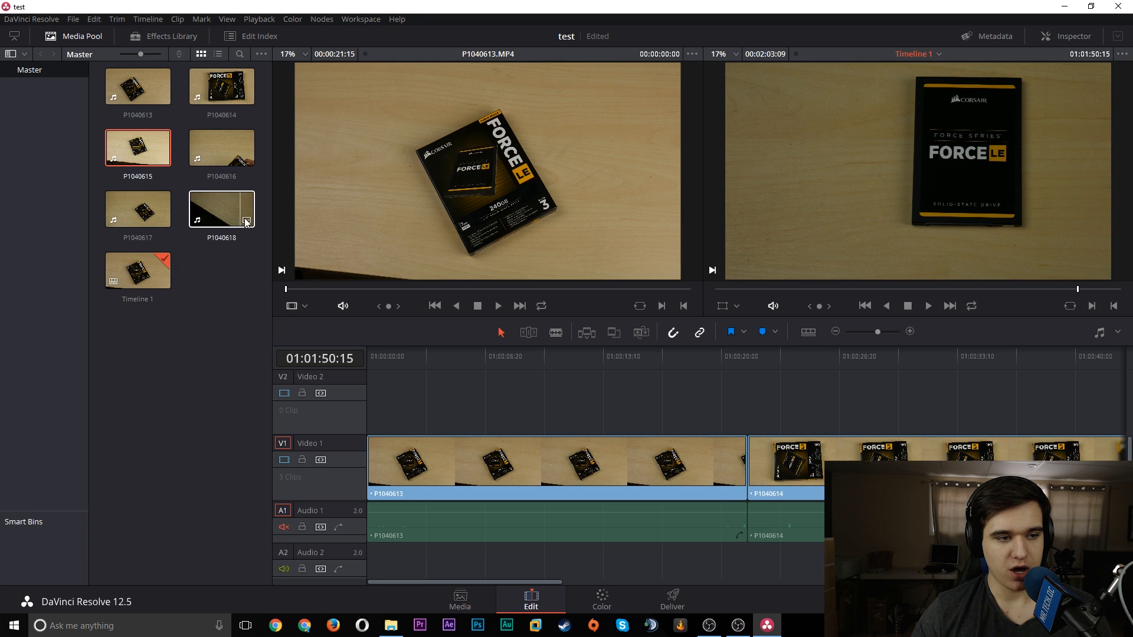
- Load clip P1040618 from the media pool into the source viewer
left_click(202, 217)
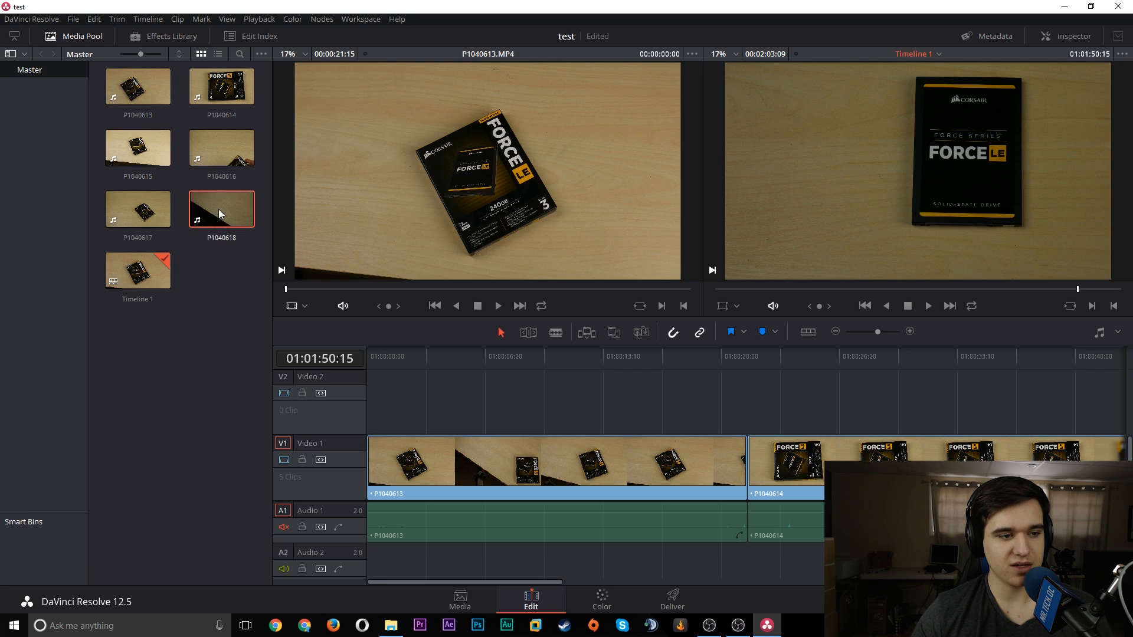
mouse_move(243, 223)
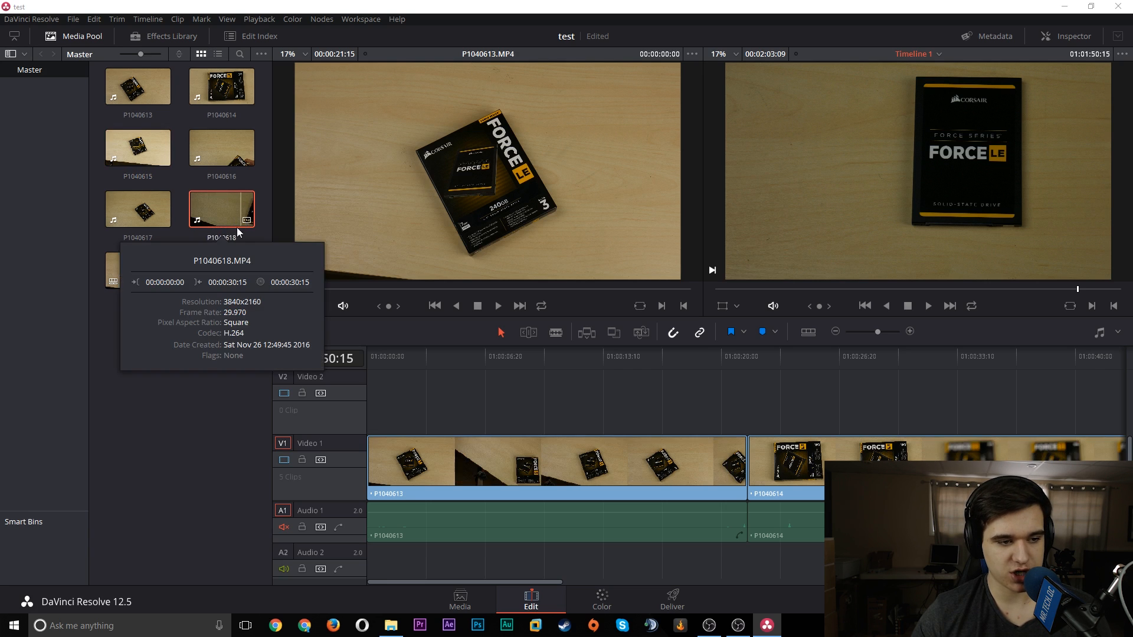
double_click(199, 224)
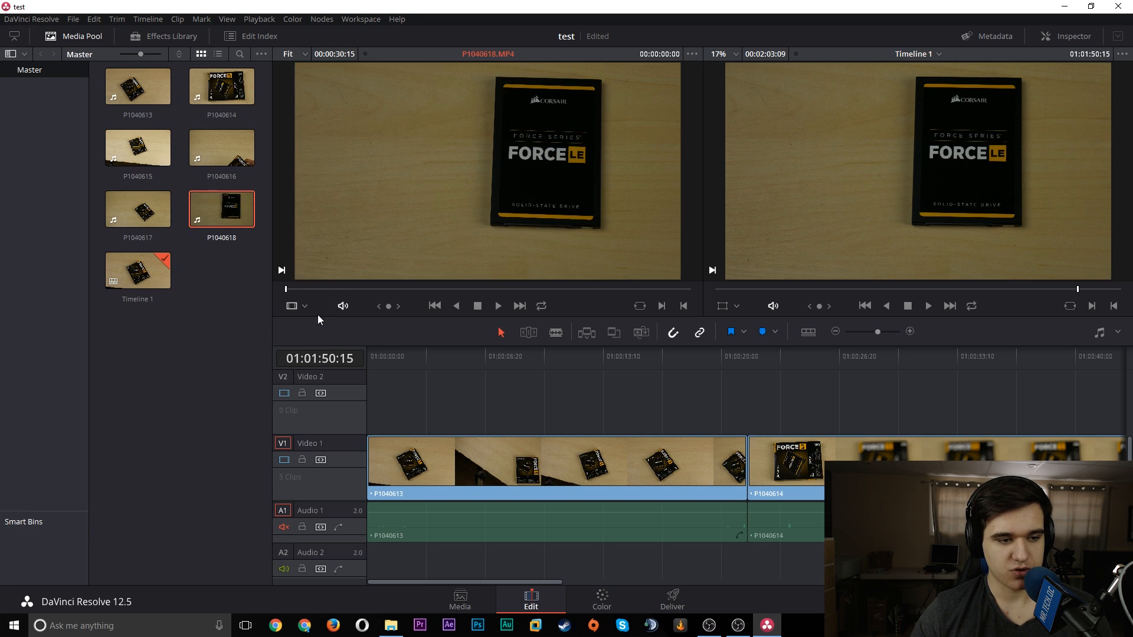
- Delete all the clips from Timeline 1
left_click(463, 420)
scroll(548, 418, "down", 2)
left_click_drag(820, 459, 224, 484)
key("Delete")
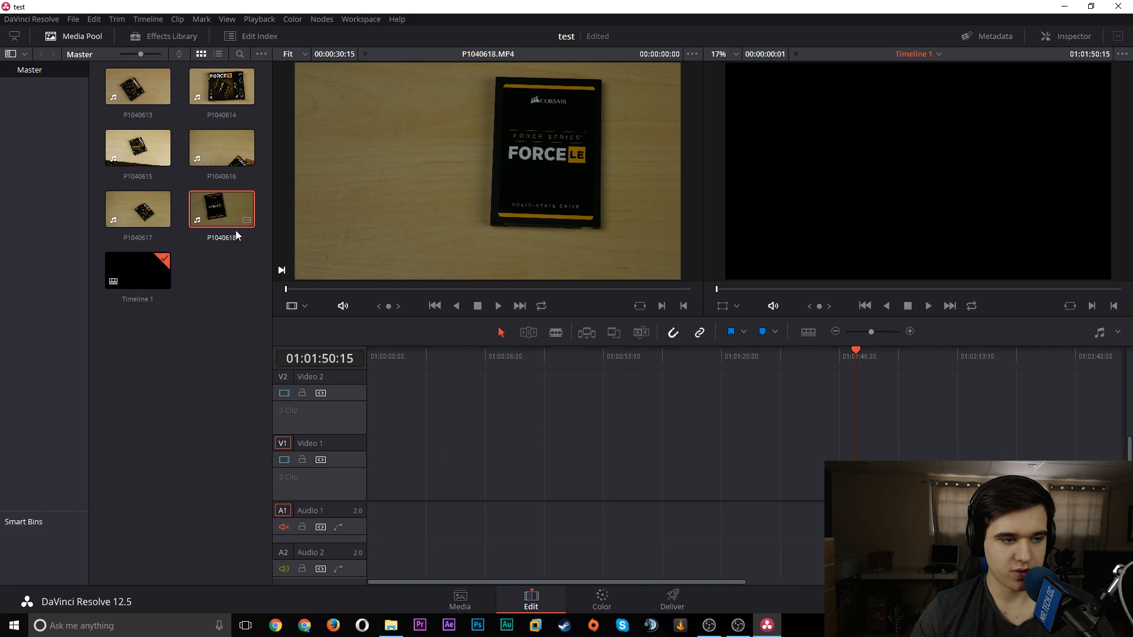
- Mark the P1040618 source range from about 00:00:04:26 to 00:00:21:07 and place it at the start of Video 1
left_click(319, 290)
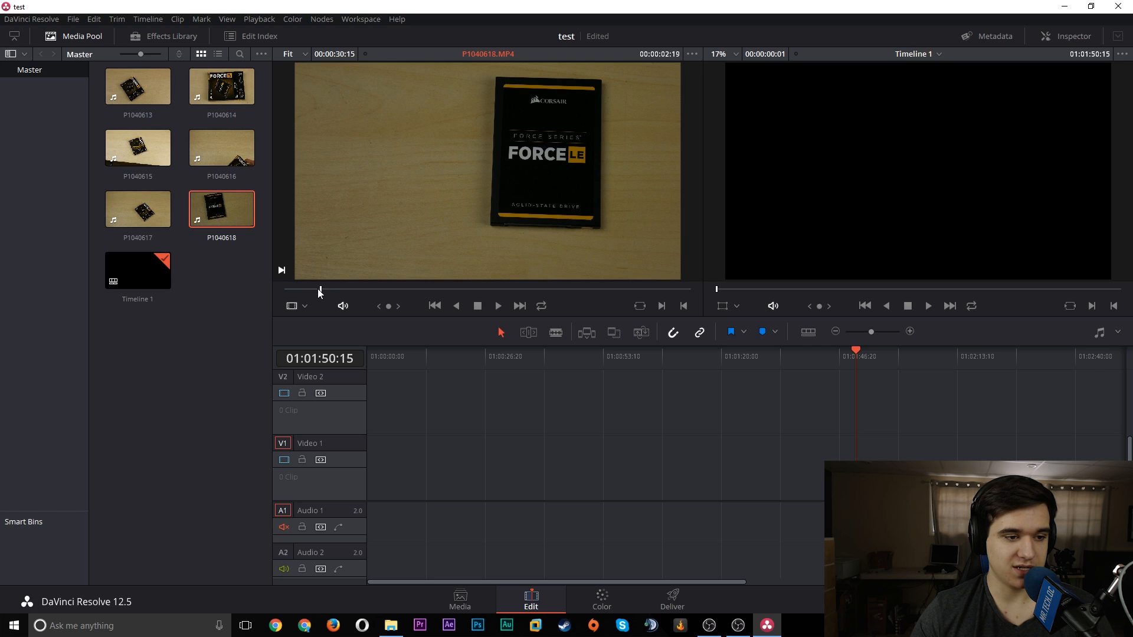
left_click_drag(319, 289, 565, 281)
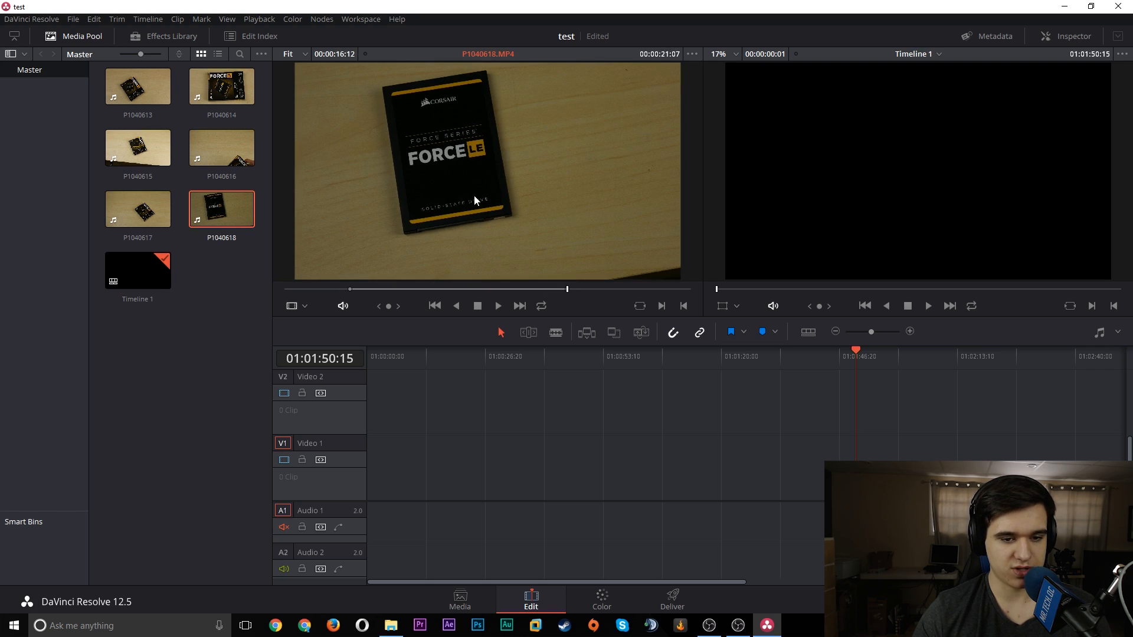
left_click(296, 307)
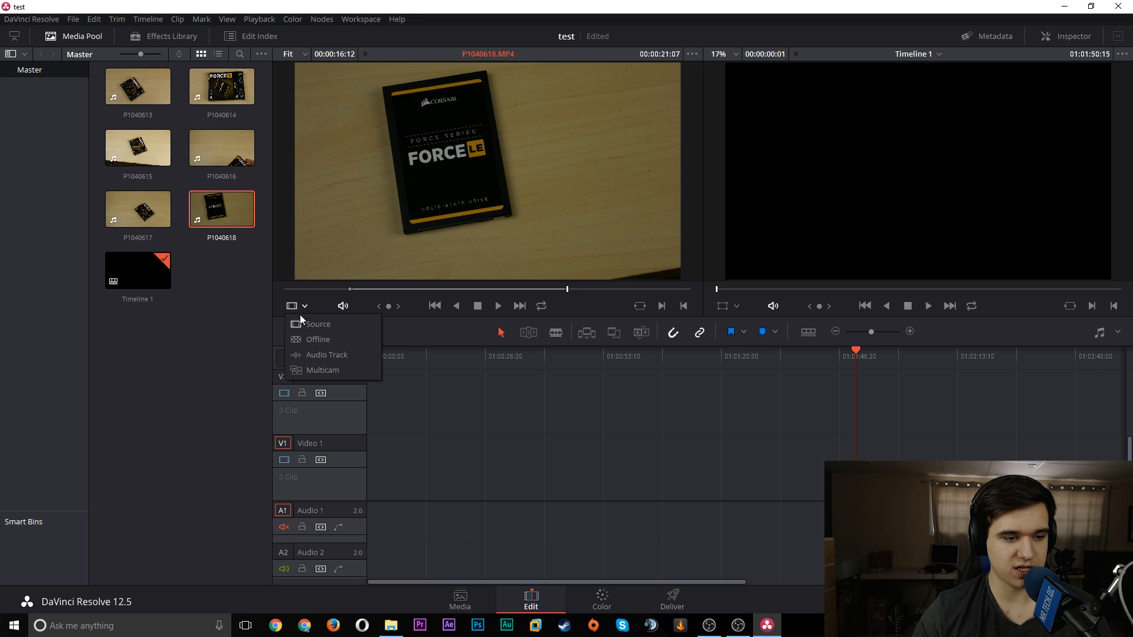
left_click(299, 323)
left_click_drag(348, 224, 371, 479)
- Move the playhead back to the start of Timeline 1
left_click(303, 304)
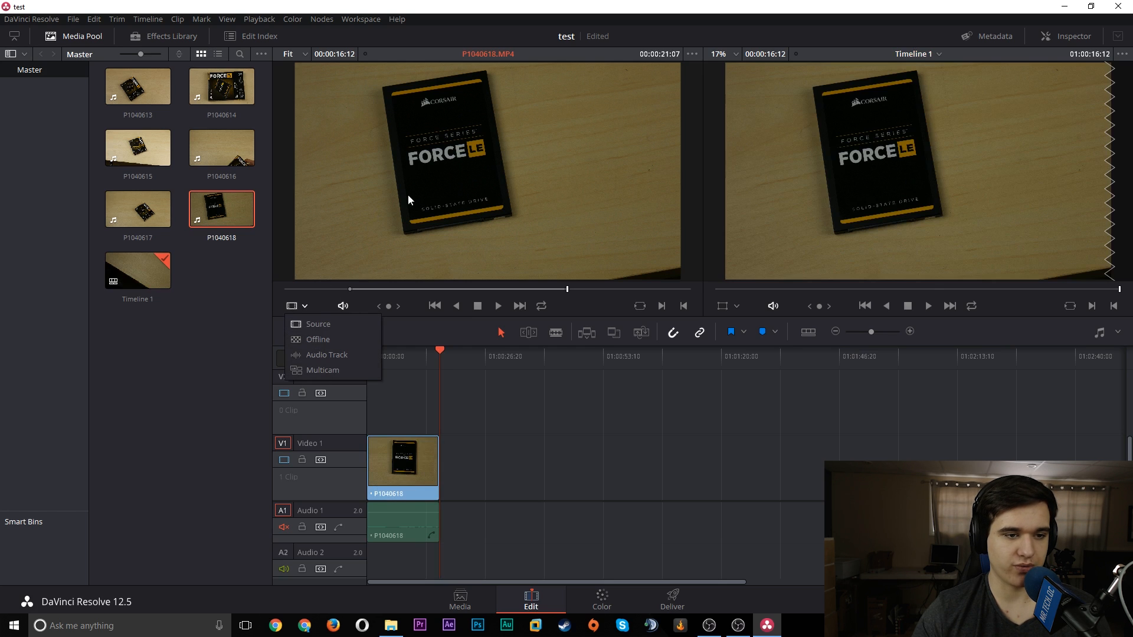
left_click(402, 390)
left_click_drag(439, 349, 361, 358)
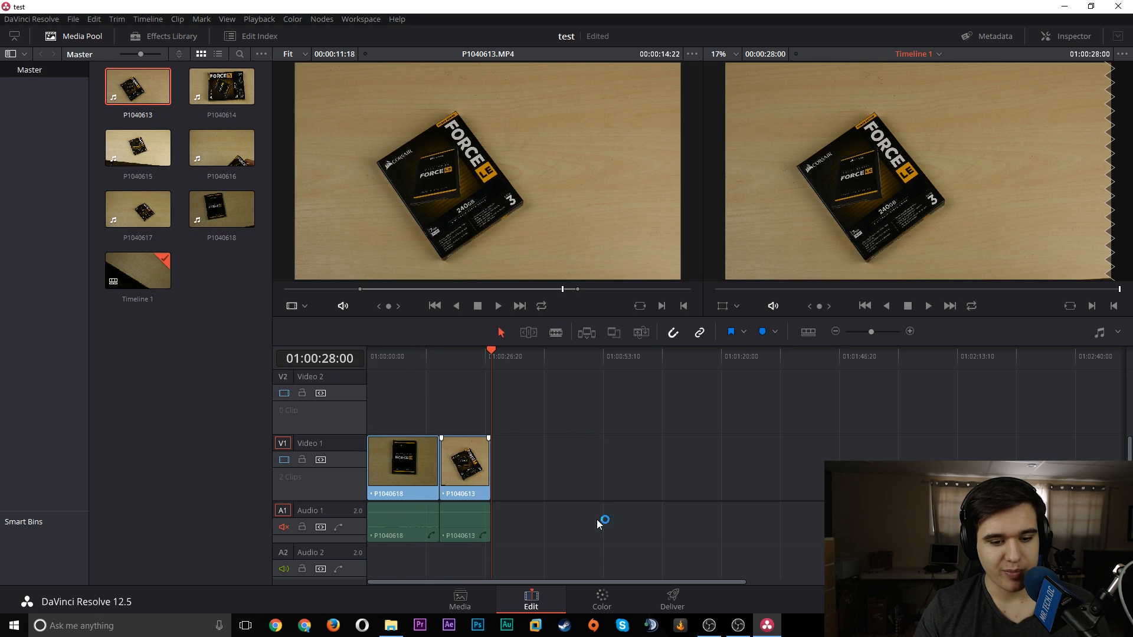
- Switch to the Color page and nudge the Gamma color balance of the second clip slightly, with blue at 0.01
left_click(601, 599)
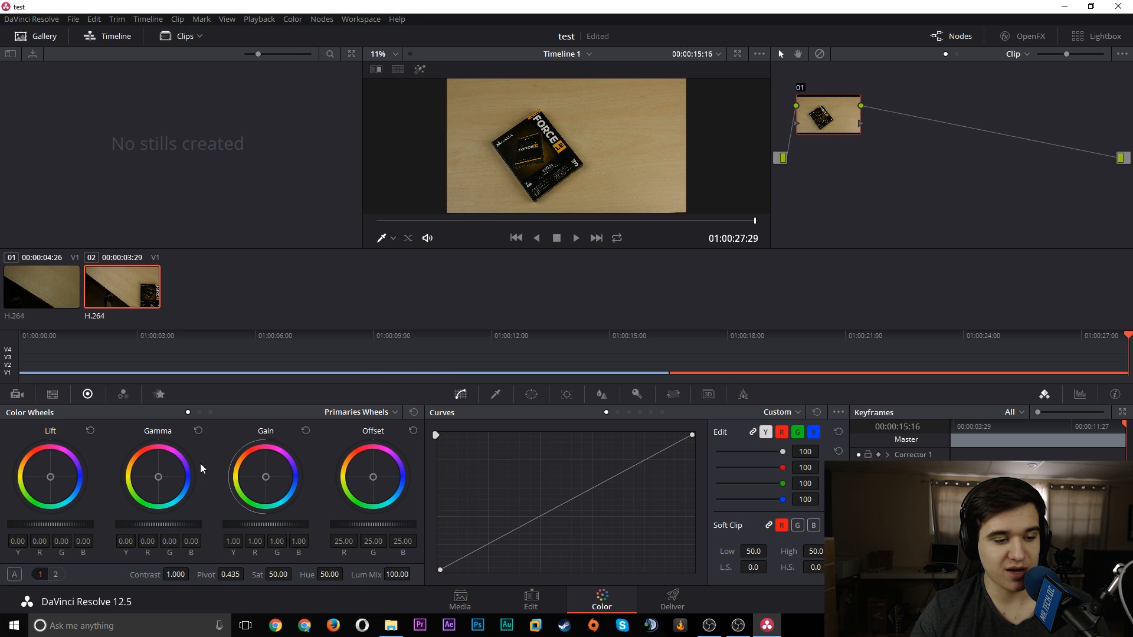
left_click_drag(158, 476, 158, 475)
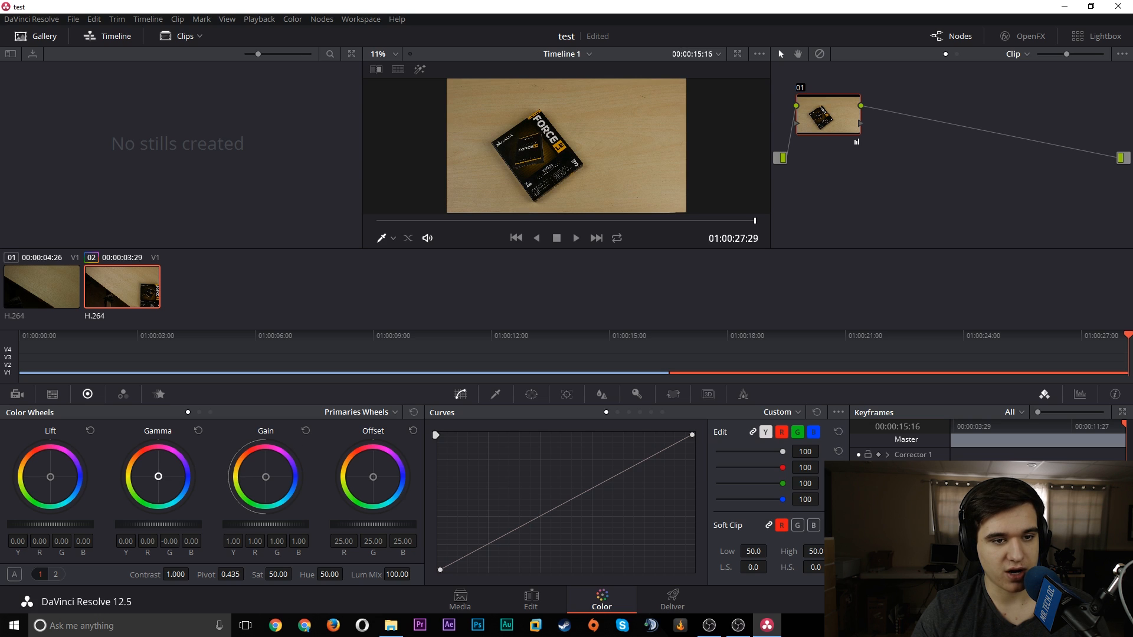
mouse_move(158, 475)
left_mouse_down()
mouse_move(185, 485)
mouse_move(169, 503)
mouse_move(133, 490)
mouse_move(159, 477)
left_mouse_up()
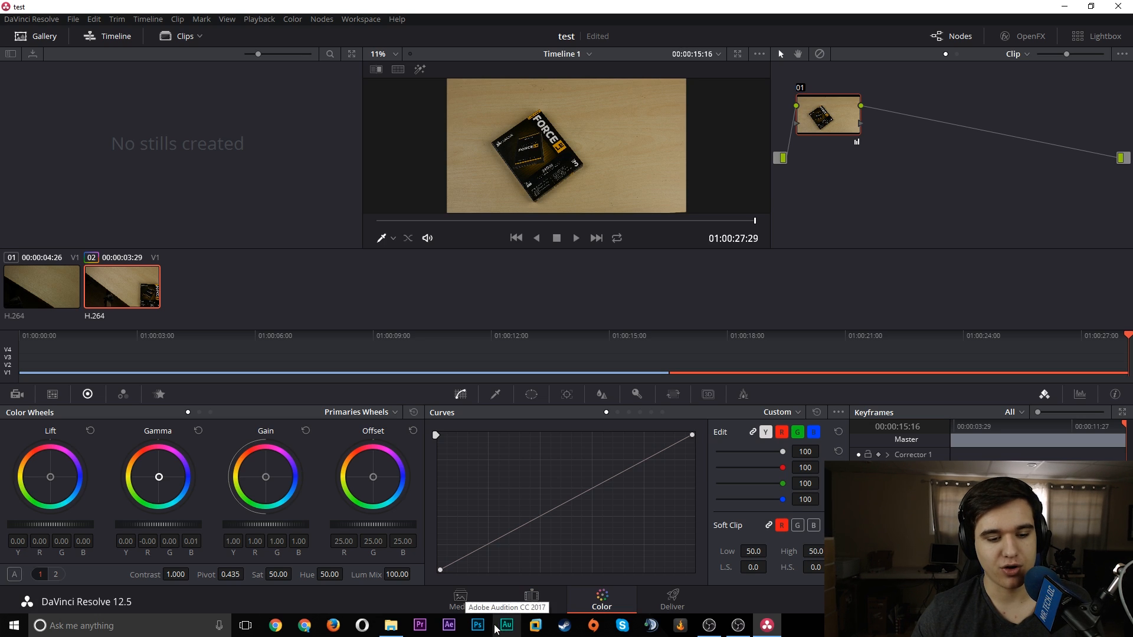
- Return to the Edit page and move the playhead to the cut between P1040618 and P1040613 at 01:00:16:12
left_click(533, 601)
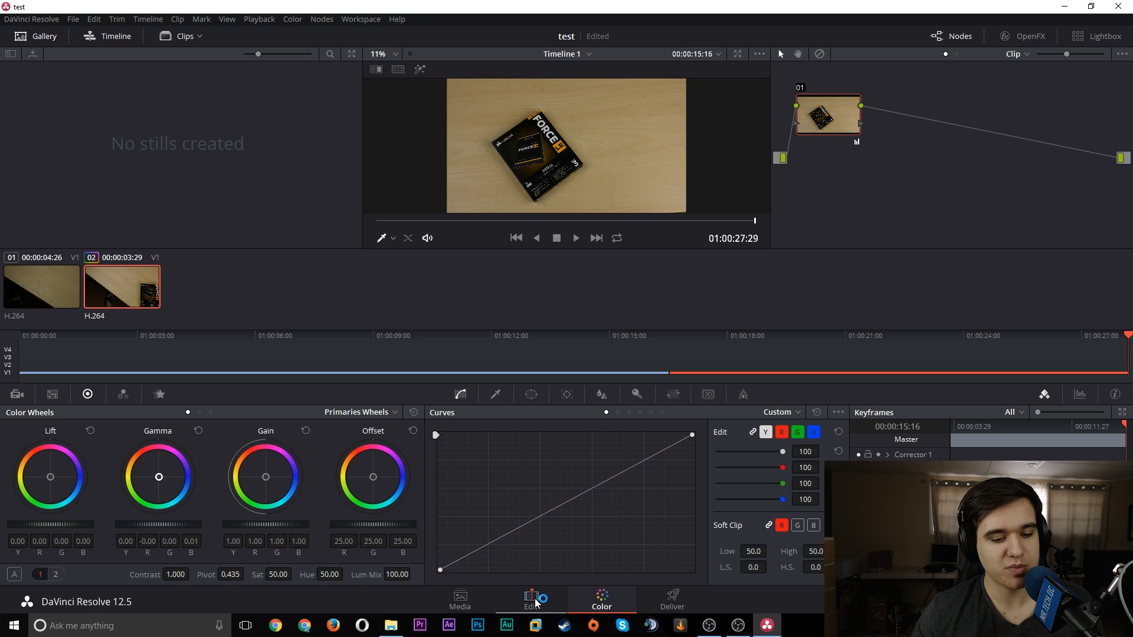
left_click(474, 601)
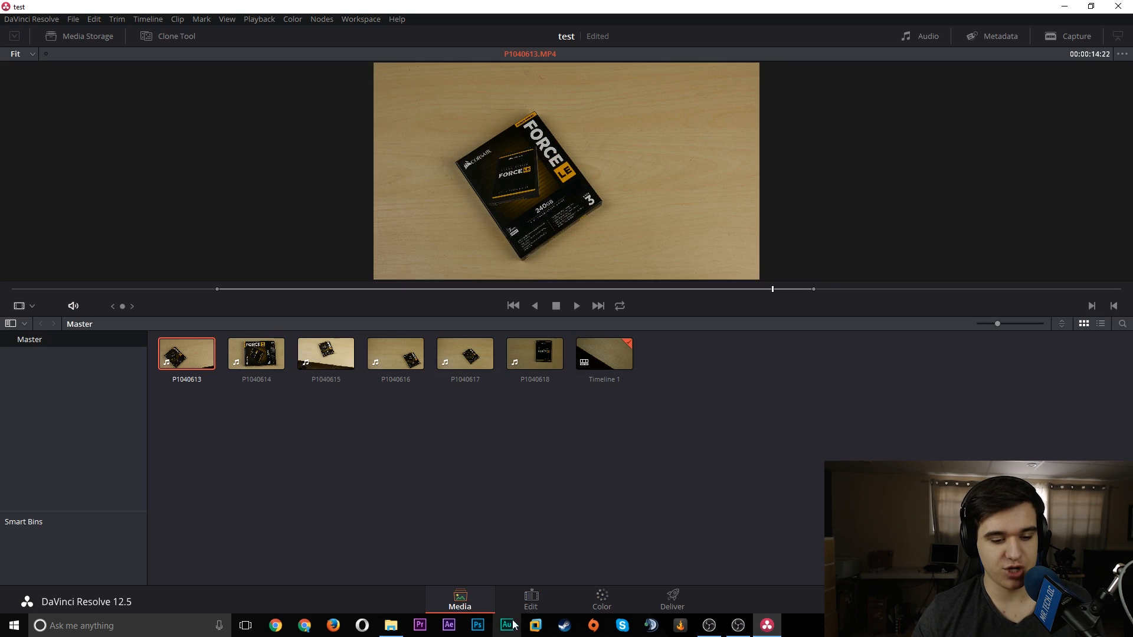
left_click(537, 602)
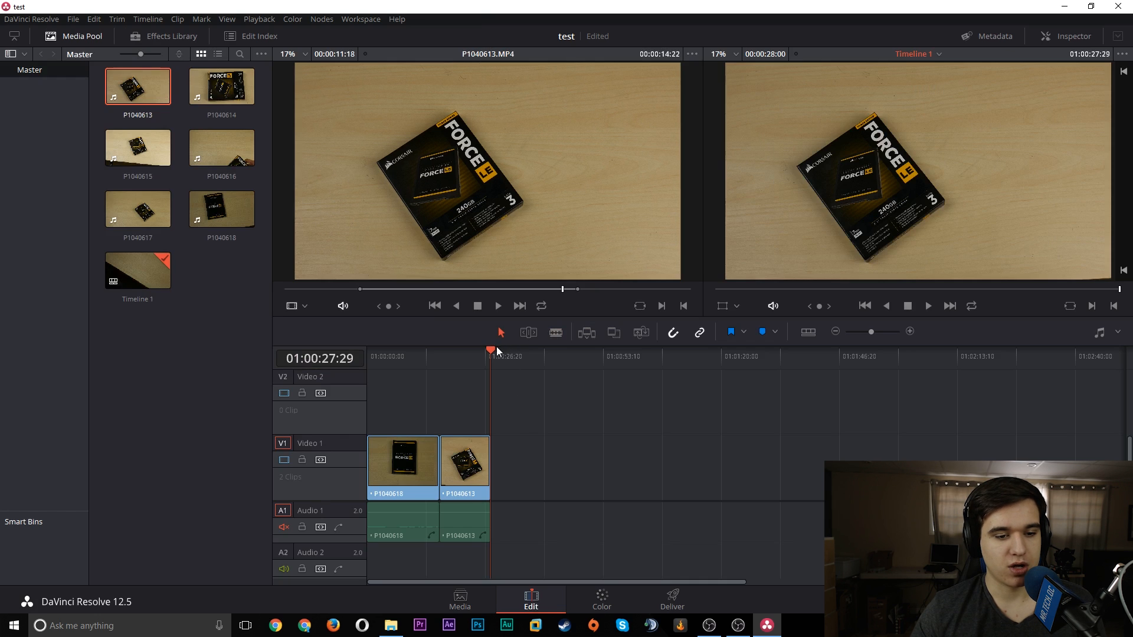
left_click_drag(497, 352, 440, 353)
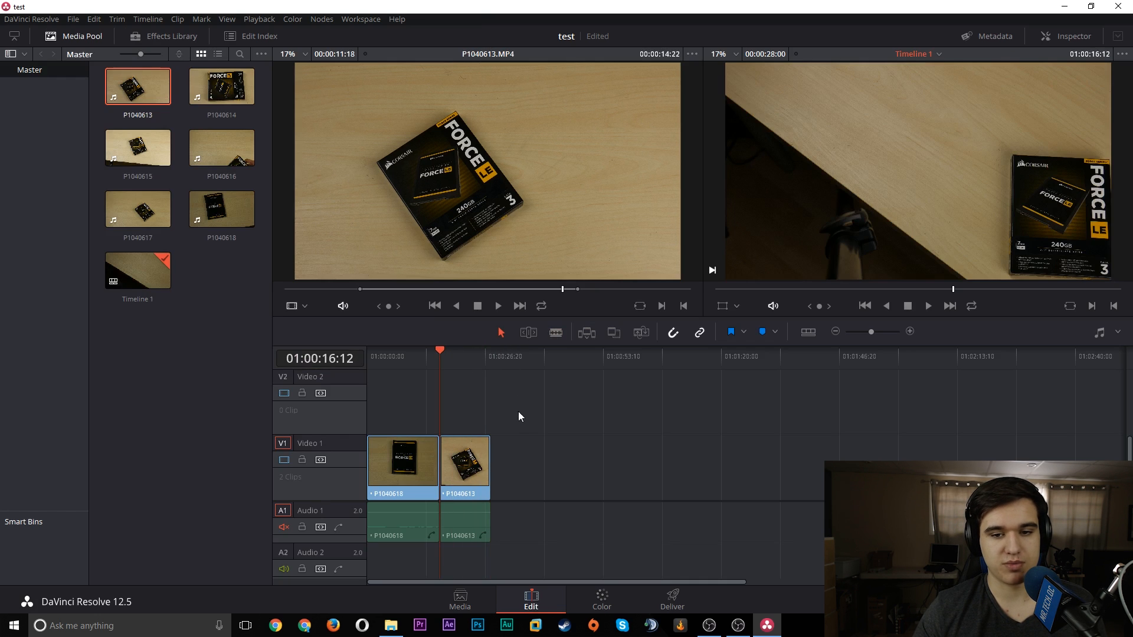
- Reopen the Color page and look through its correction tools, including the Qualifier and Window settings
left_click(599, 604)
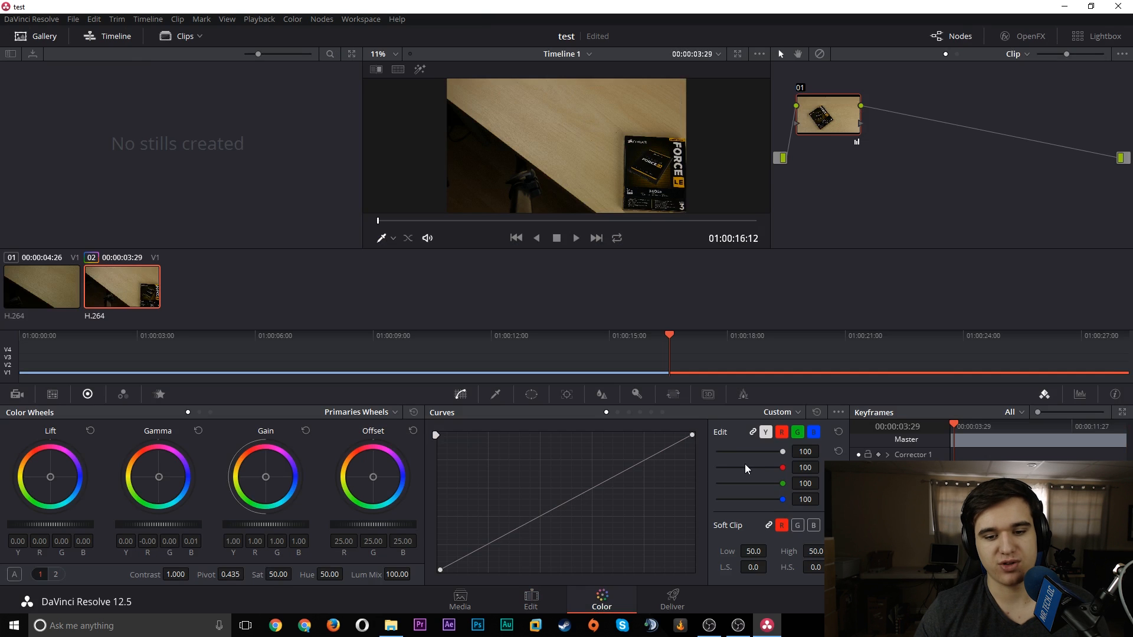
left_click(494, 395)
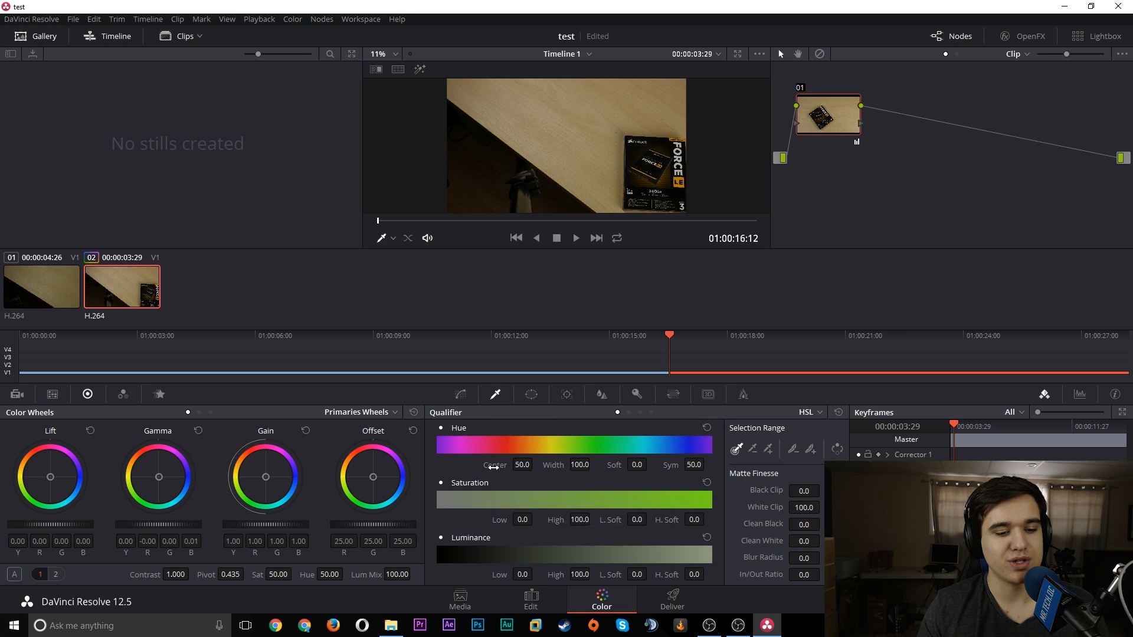
left_click(530, 394)
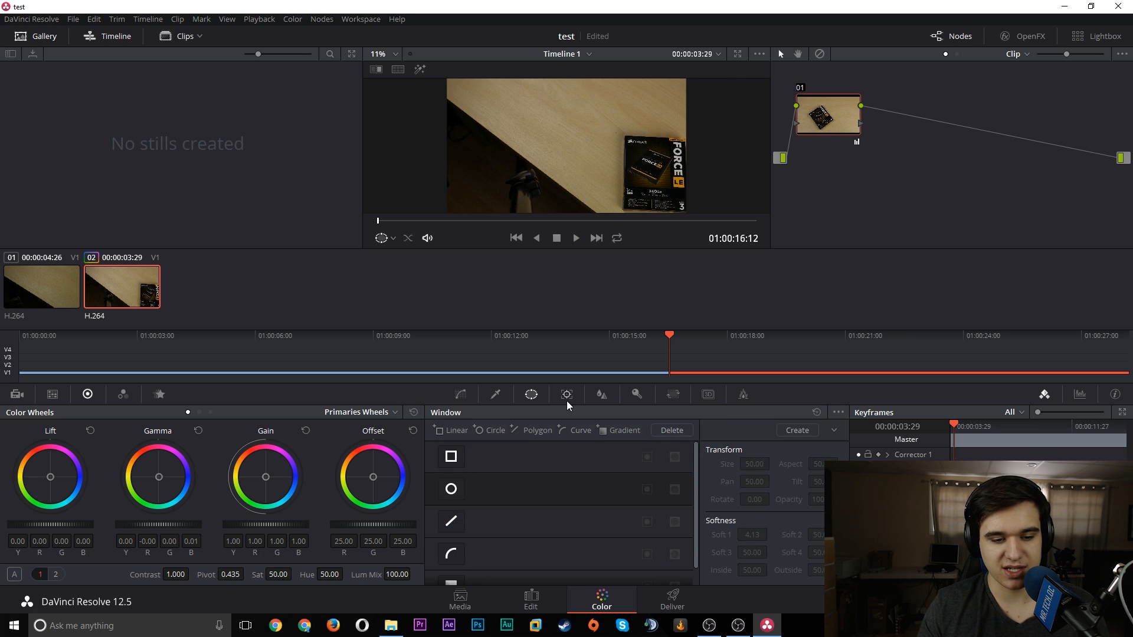
left_click(577, 398)
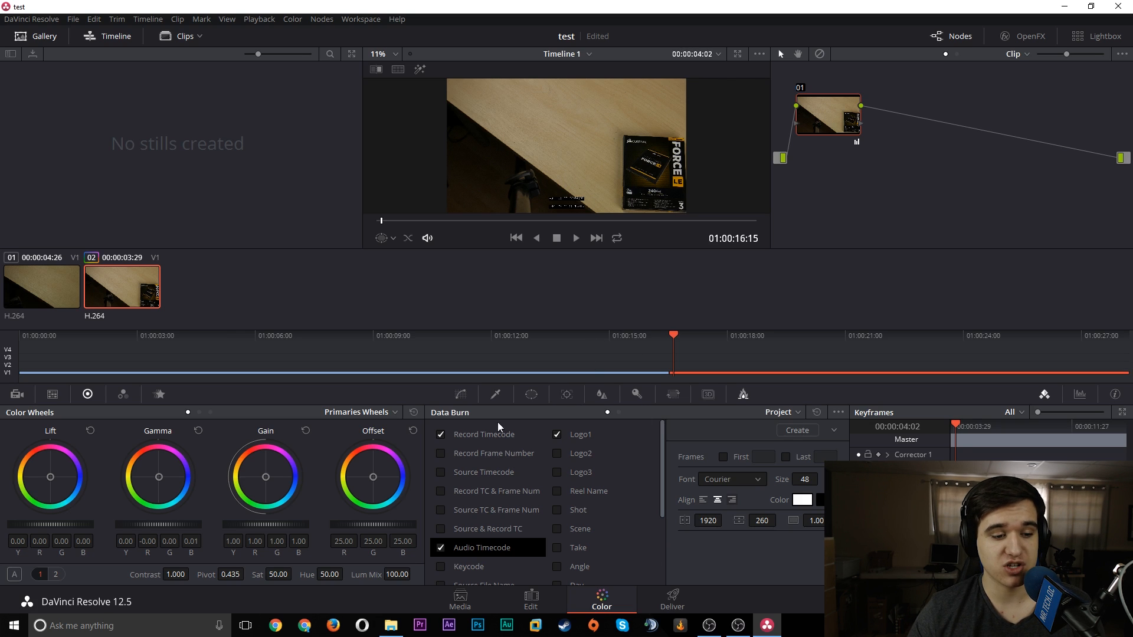
- Shift the second clip's Offset color balance strongly toward blue, to about 14.49 red, 20.63 green and 96.12 blue
left_click_drag(373, 477, 405, 482)
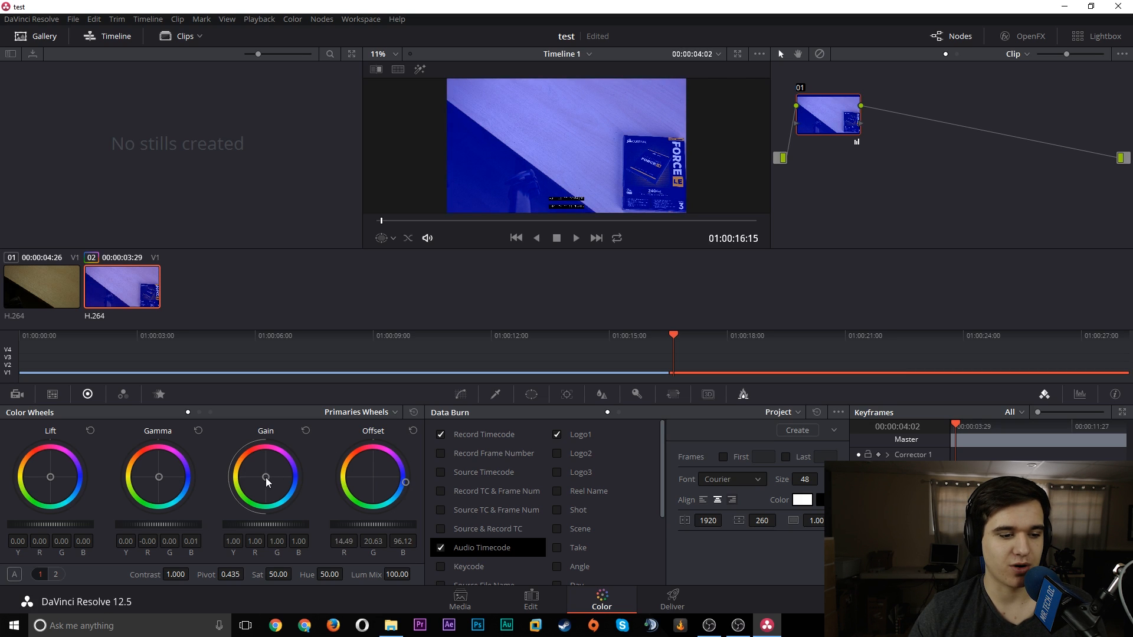
- Shift the second clip's Gain color balance to about 0.62 red, 1.16 green and 0.58 blue
left_click_drag(266, 482, 259, 489)
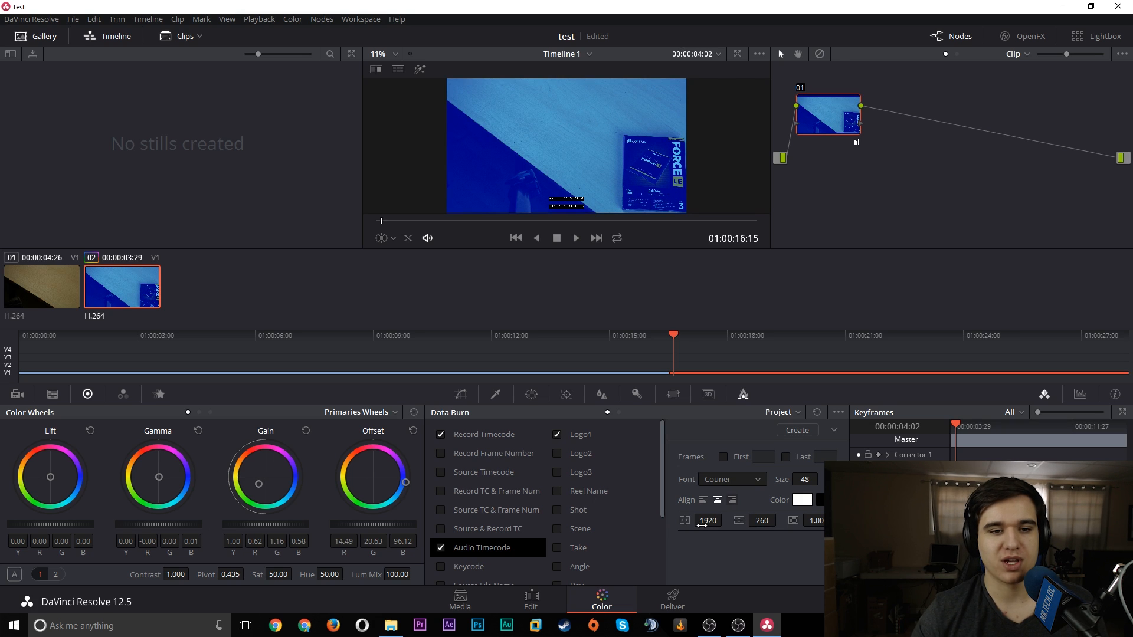
- Switch to the Deliver page and move the playhead to 01:00:20:15 within the second clip
left_click(672, 599)
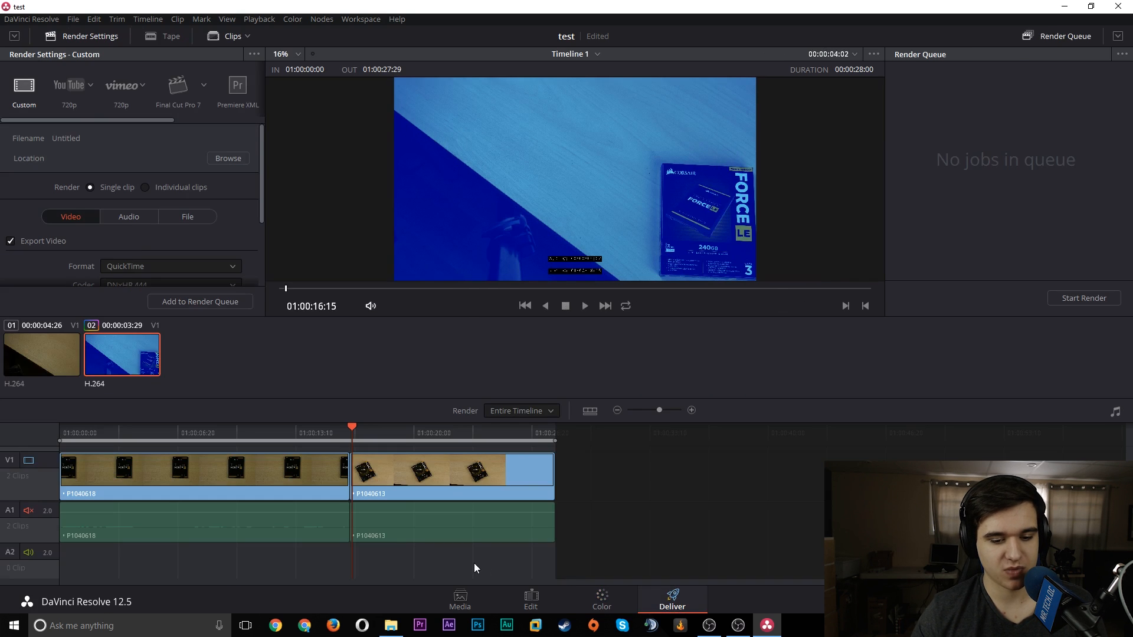
left_click_drag(353, 428, 422, 418)
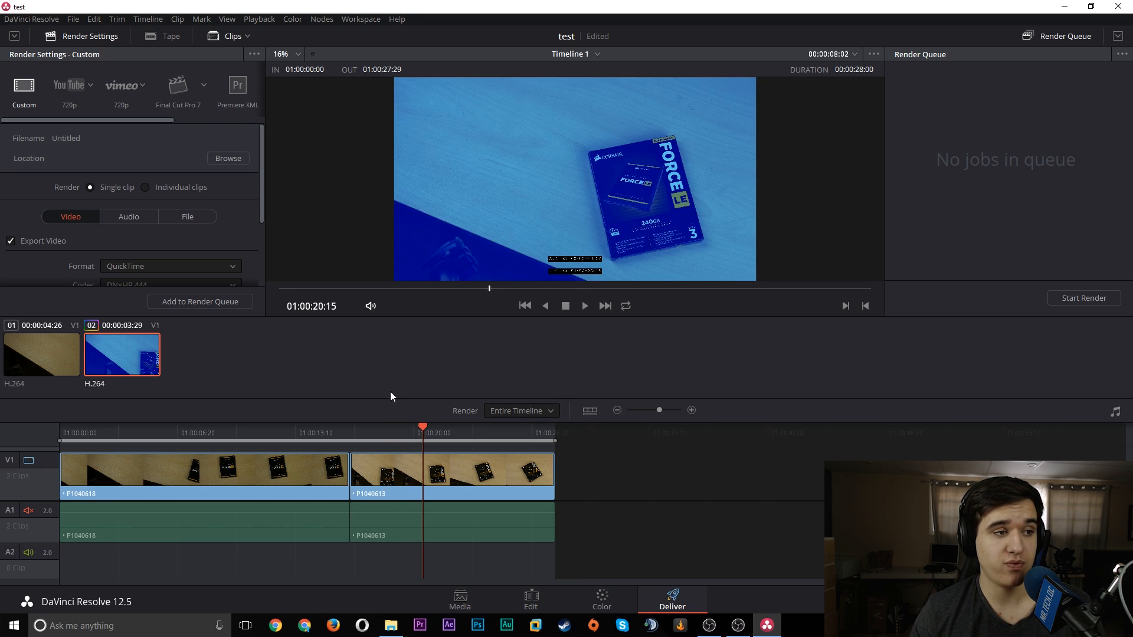
- Set the custom render's video resolution to 1920 x 1080 HD
scroll(218, 231, "down", 3)
left_click(233, 234)
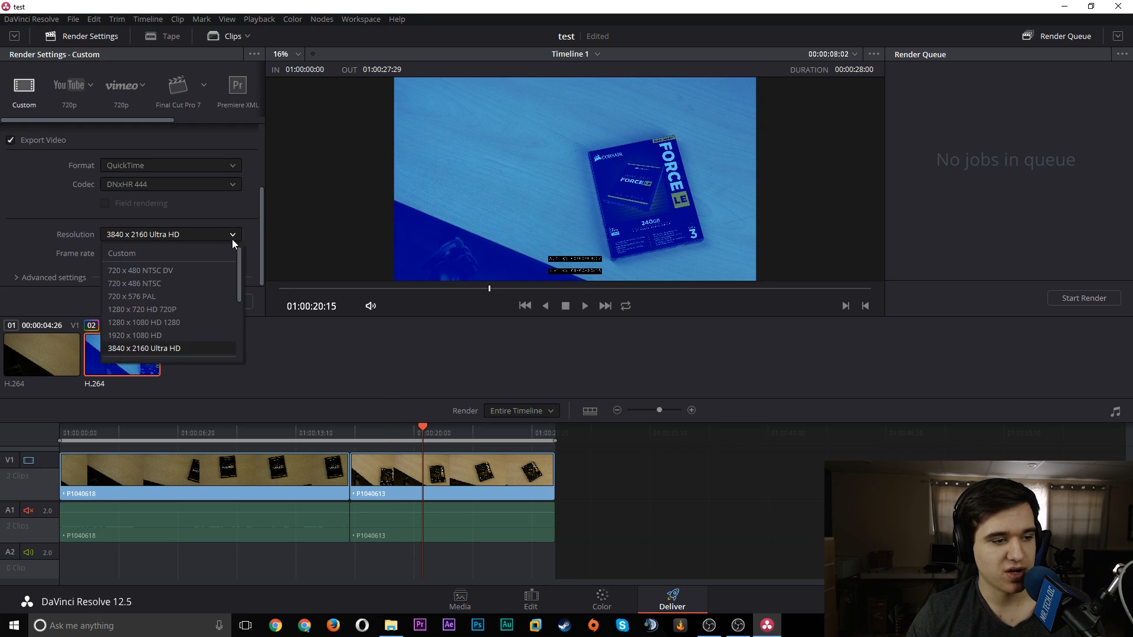
left_click(158, 333)
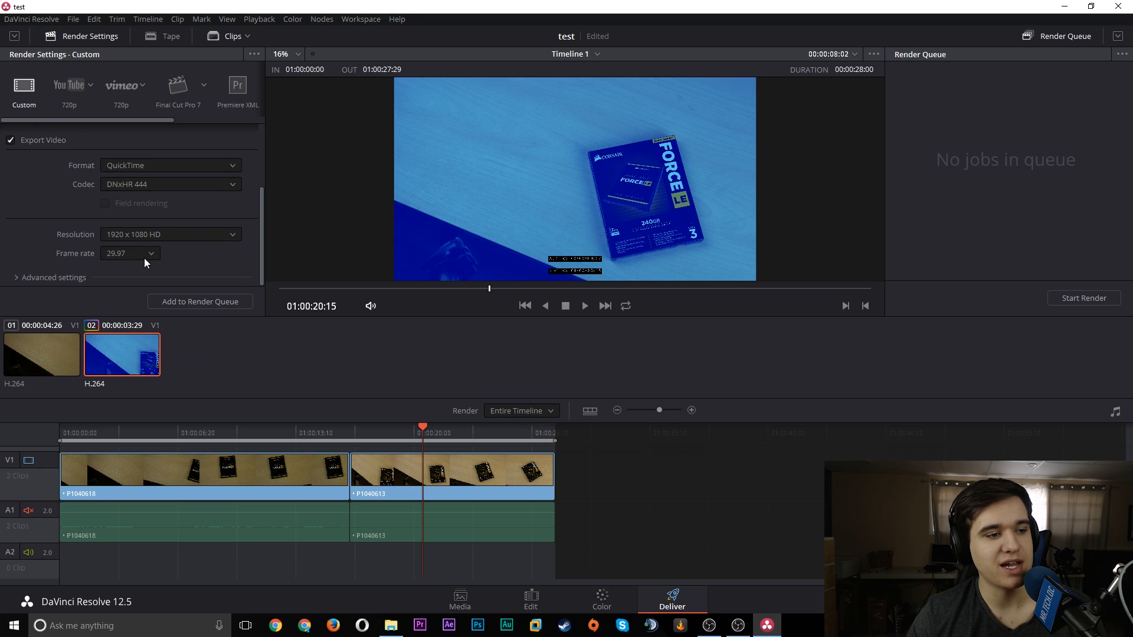
left_click(197, 234)
left_click(197, 233)
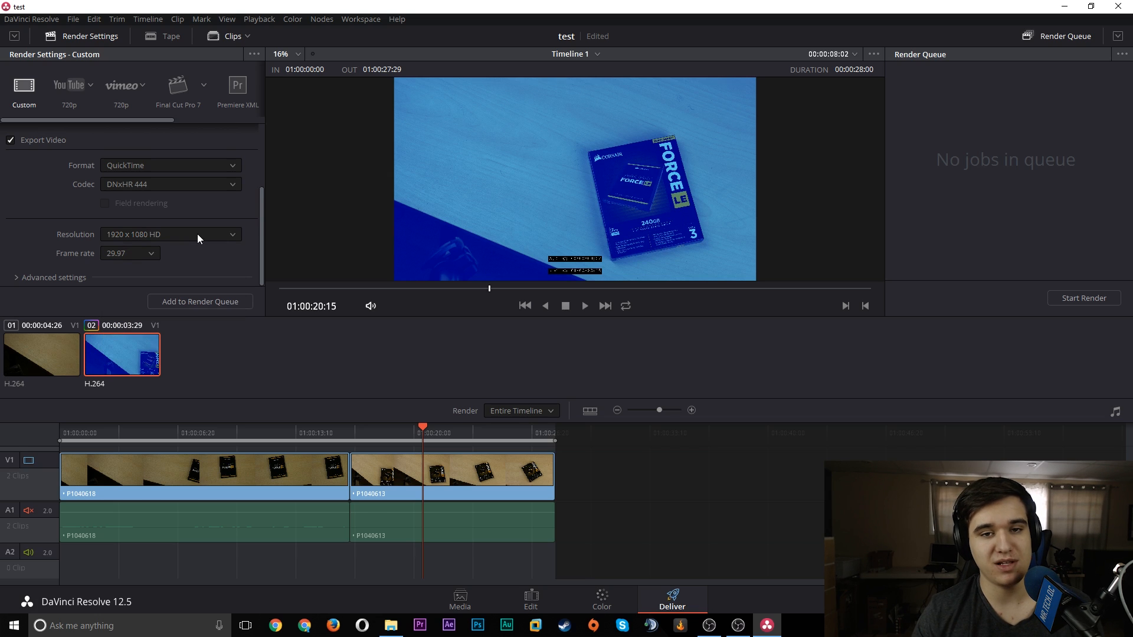
- Look through the custom render's Audio and File settings, including the audio tracks and filename options
scroll(176, 161, "up", 3)
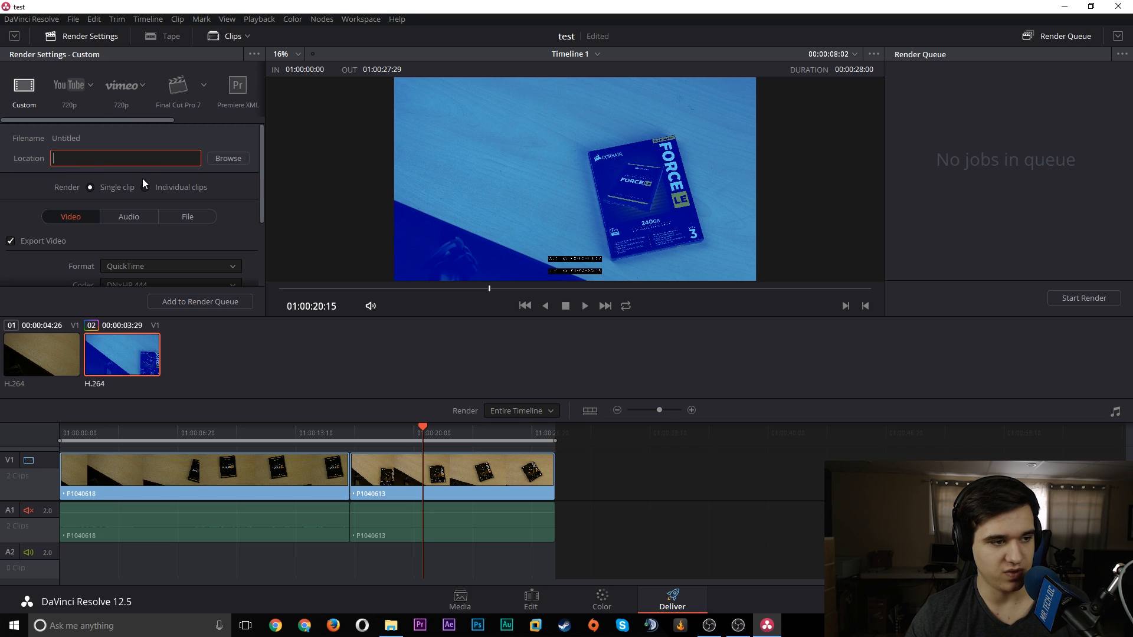
left_click(143, 219)
scroll(143, 220, "down", 1)
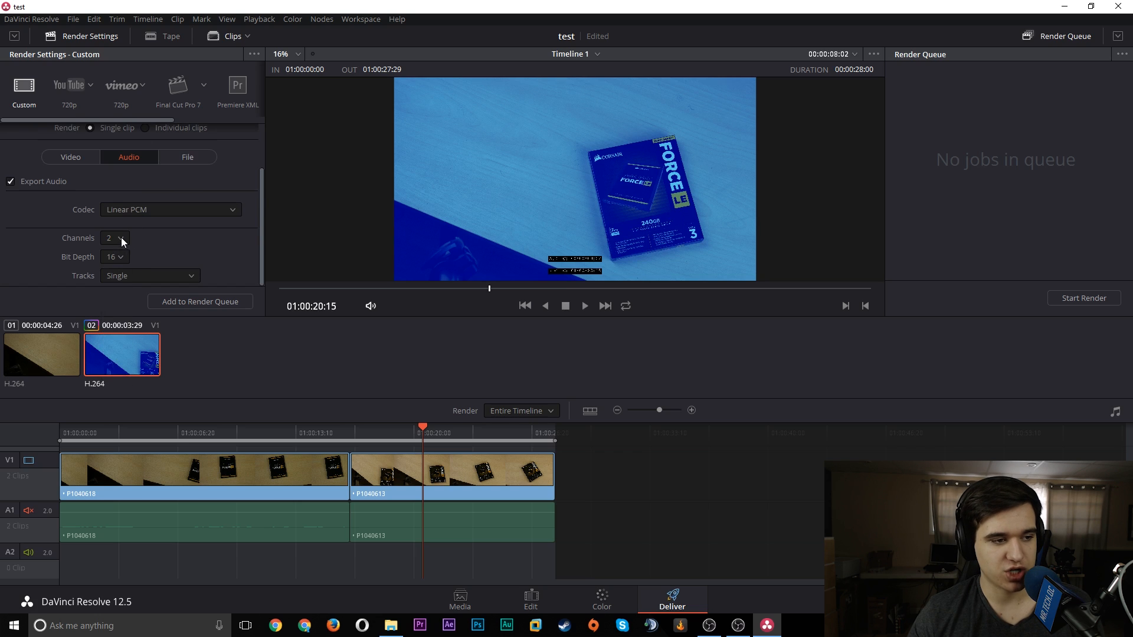
left_click(130, 275)
left_click(131, 277)
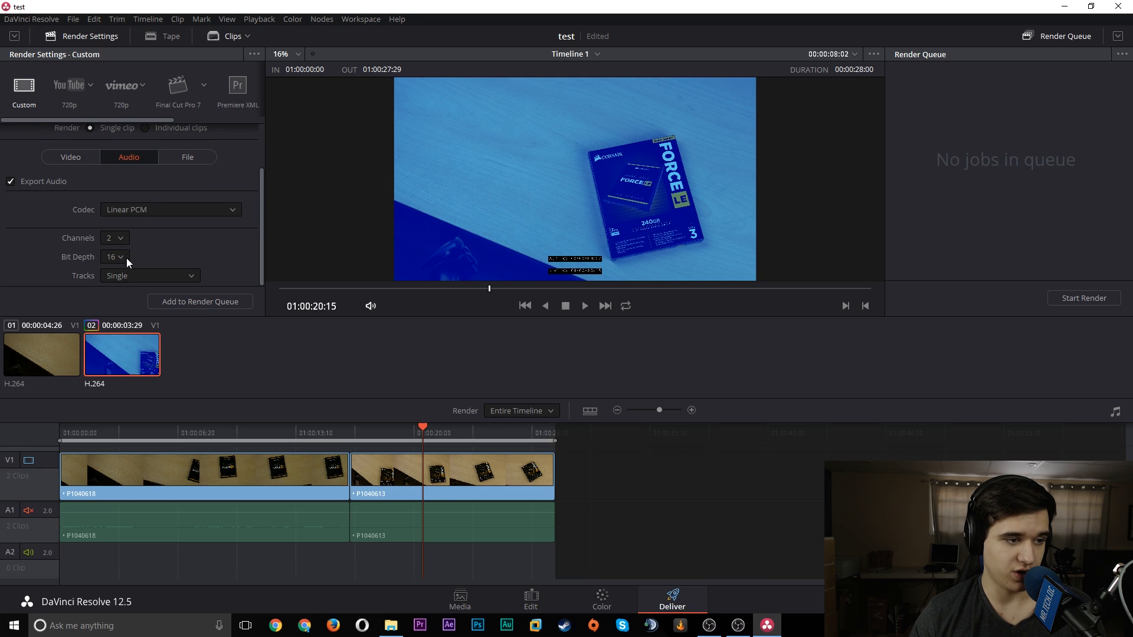
left_click(199, 158)
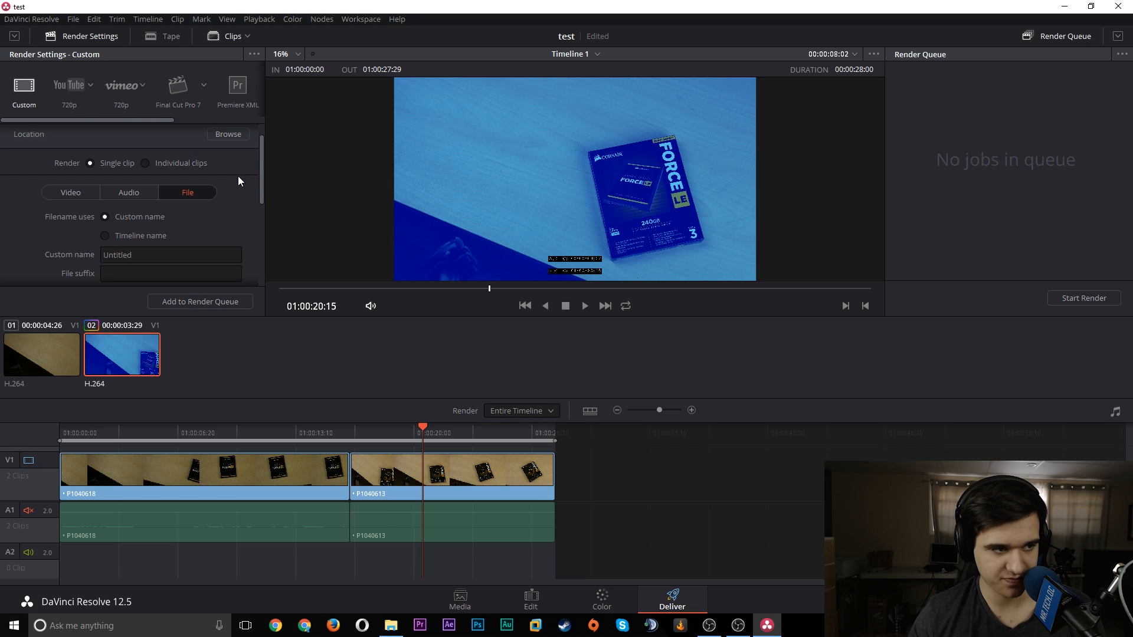
scroll(238, 177, "down", 2)
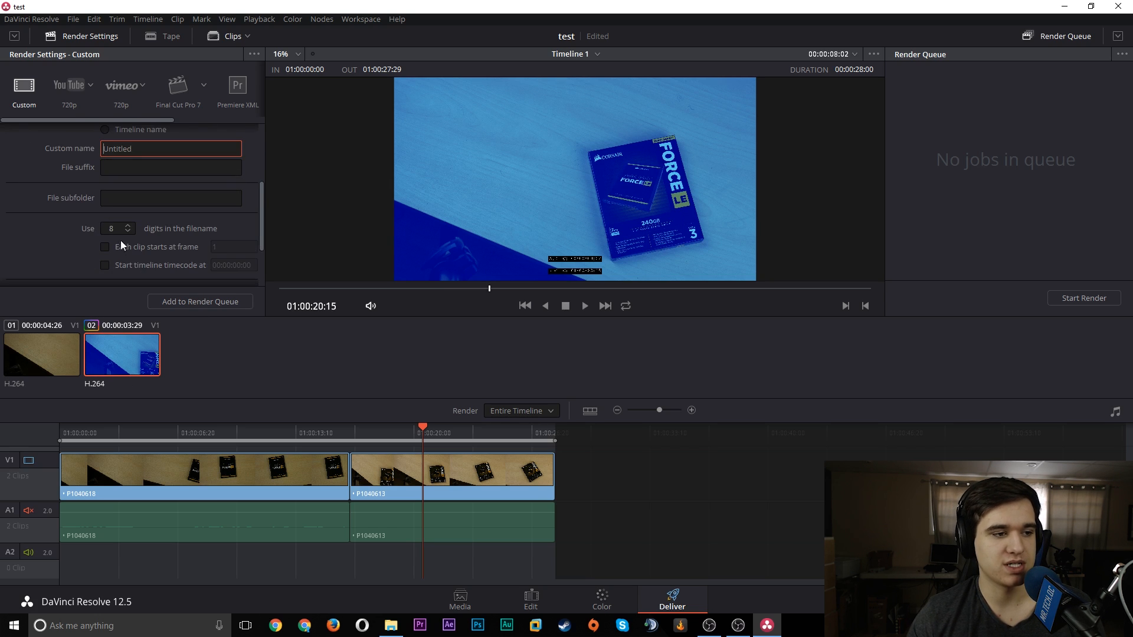
scroll(167, 208, "up", 4)
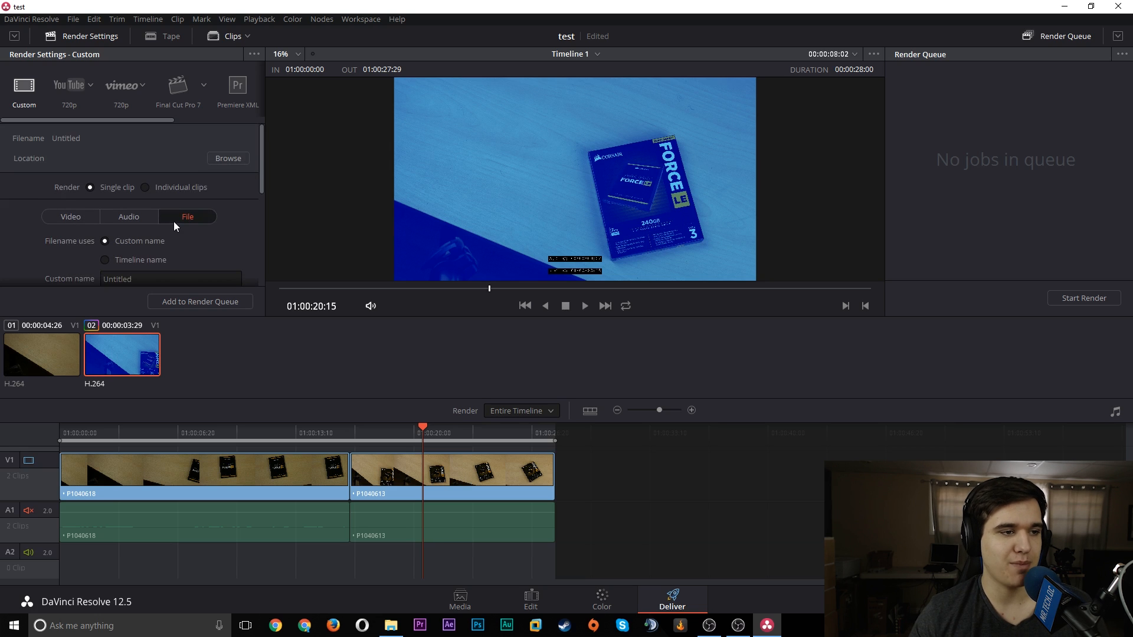
- Choose the YouTube render preset at 1080p and review its video resolution, quality and key frame settings
left_click(80, 88)
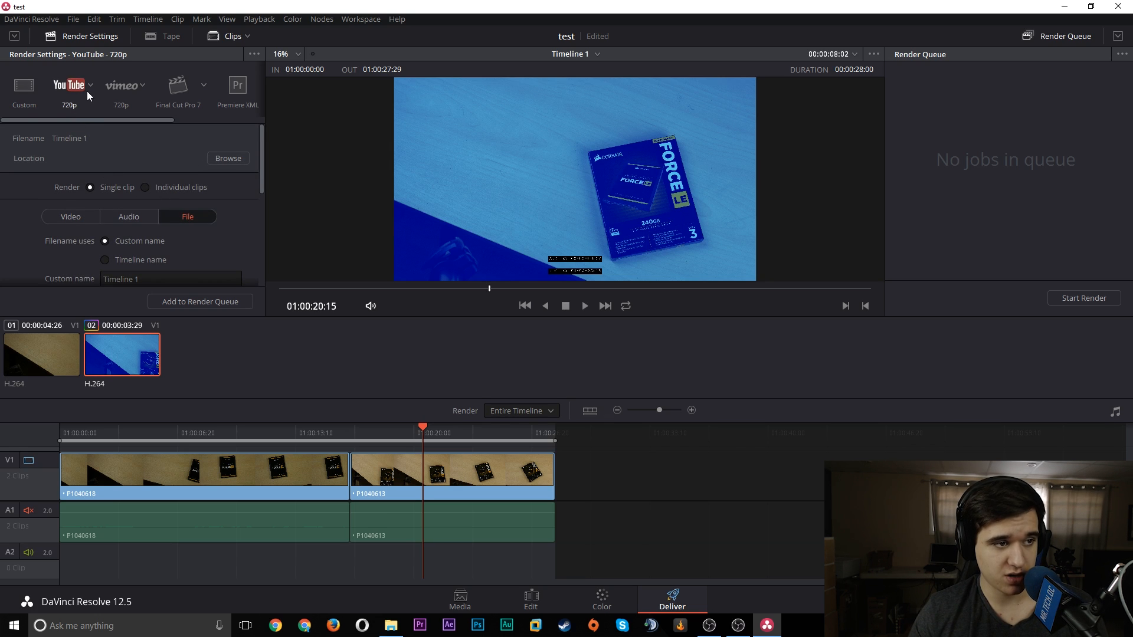
left_click(91, 84)
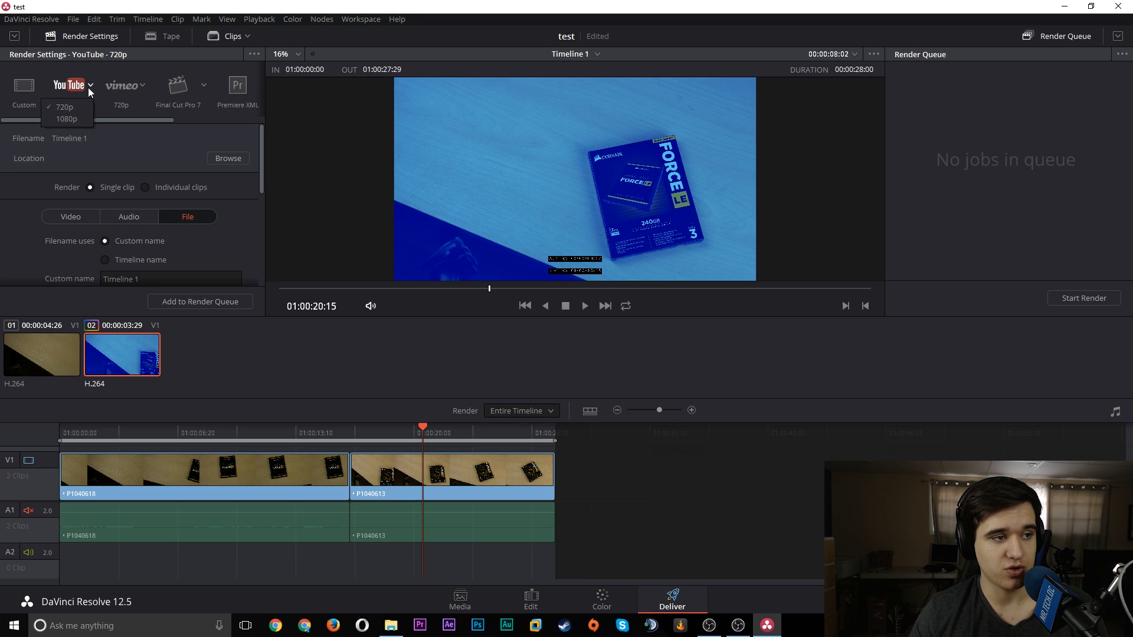
left_click(62, 118)
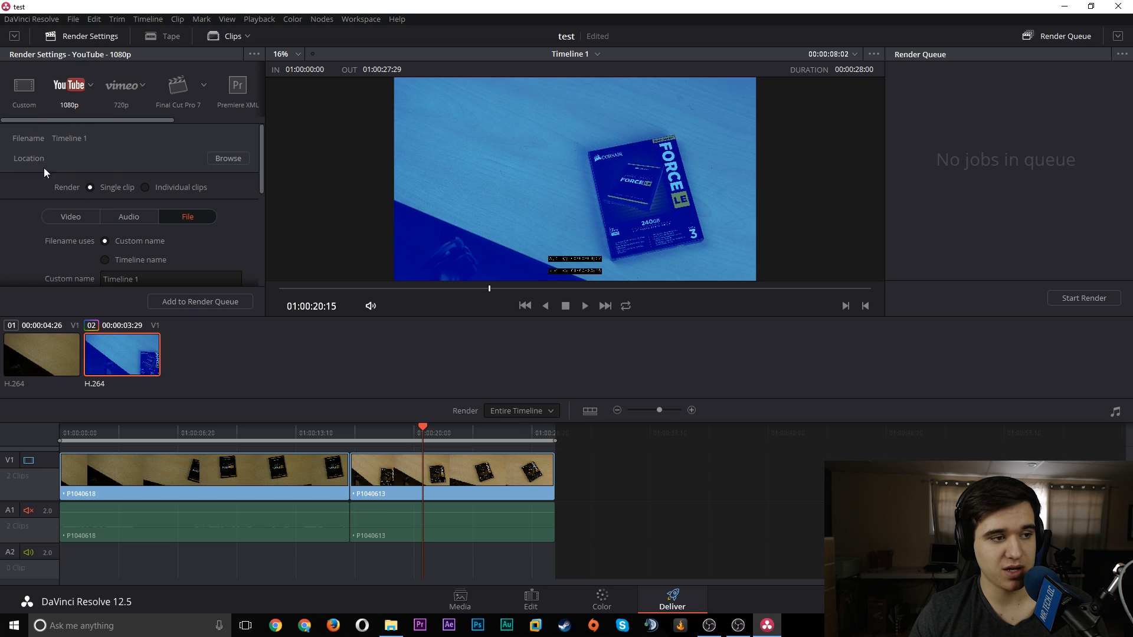
left_click(79, 222)
scroll(79, 211, "down", 3)
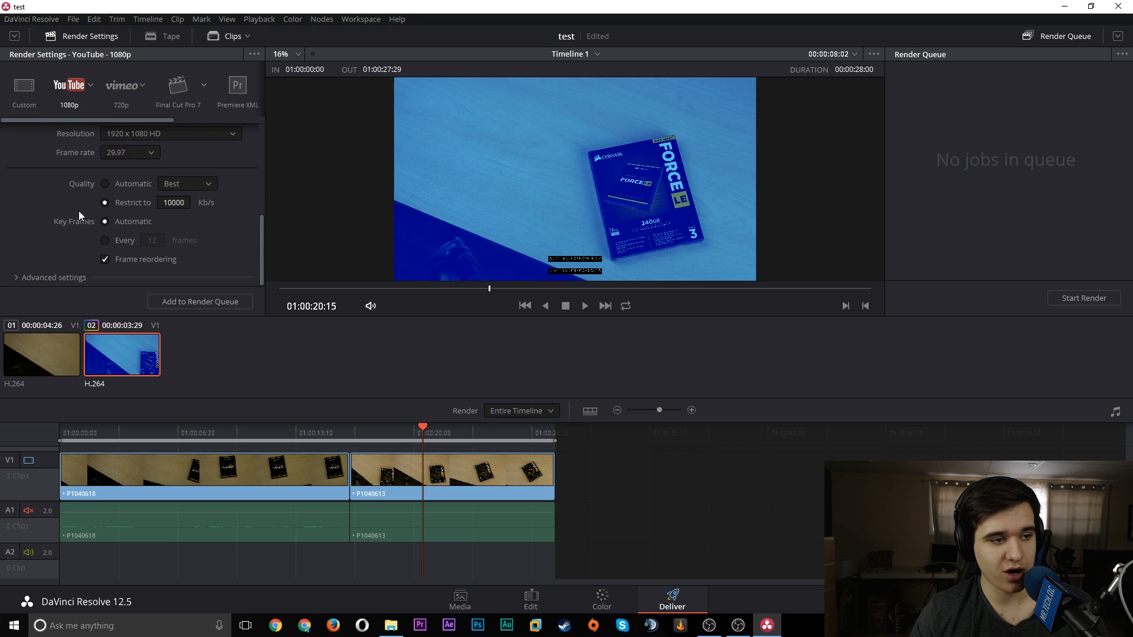
scroll(124, 222, "down", 3)
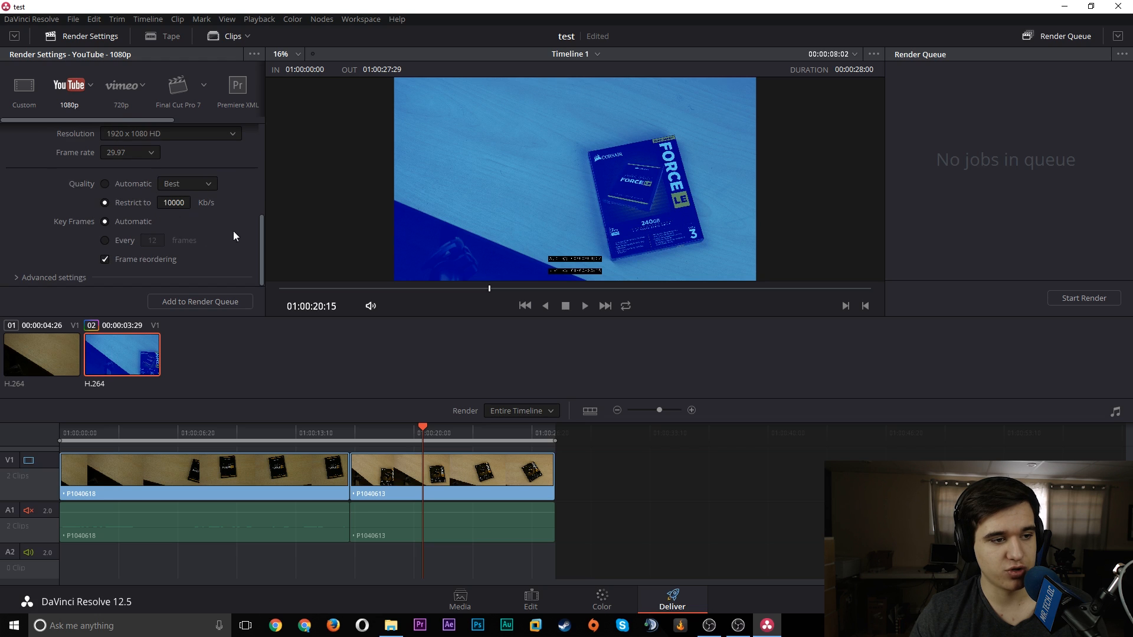
scroll(92, 235, "up", 8)
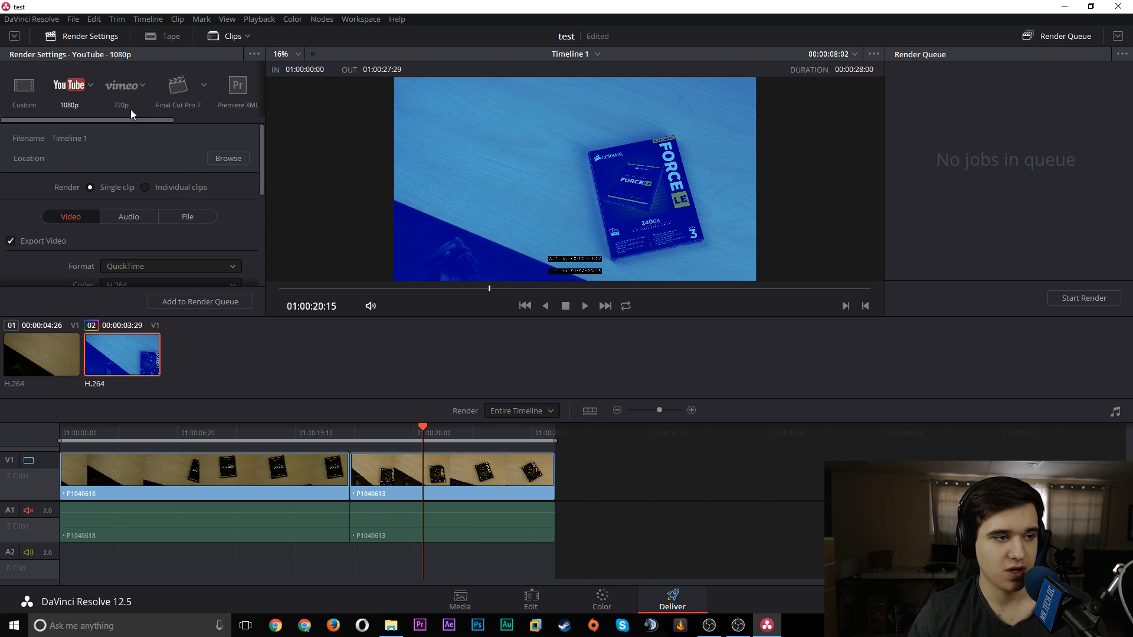
- Go through the Vimeo and Final Cut Pro 7 presets to Premiere XML and queue Timeline 1 for rendering into the Videos folder
left_click(134, 89)
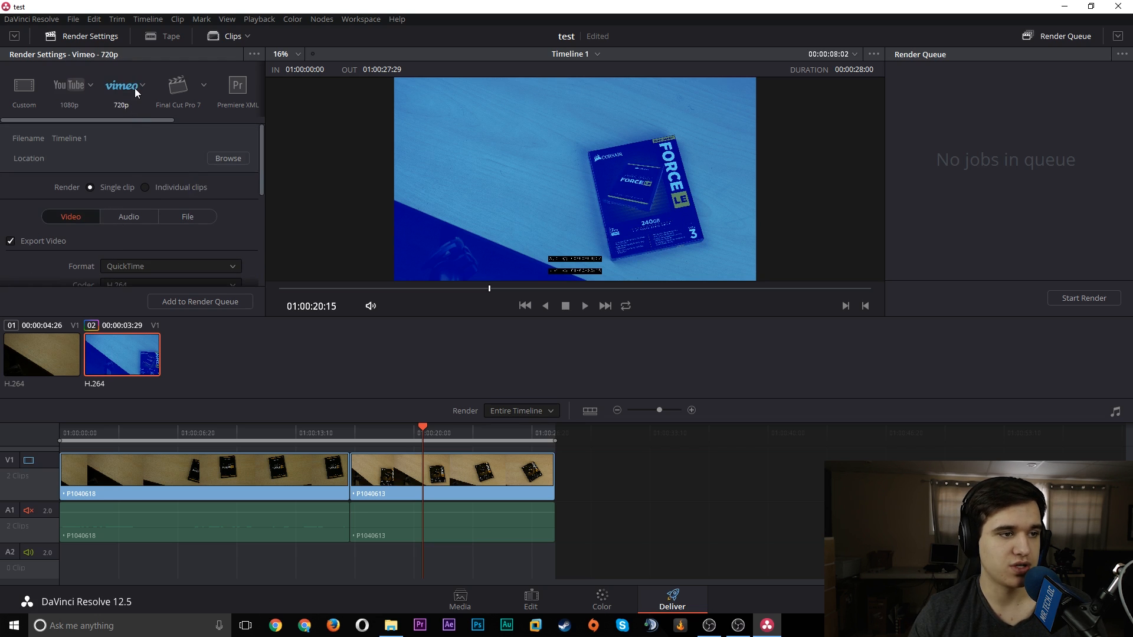
left_click(175, 89)
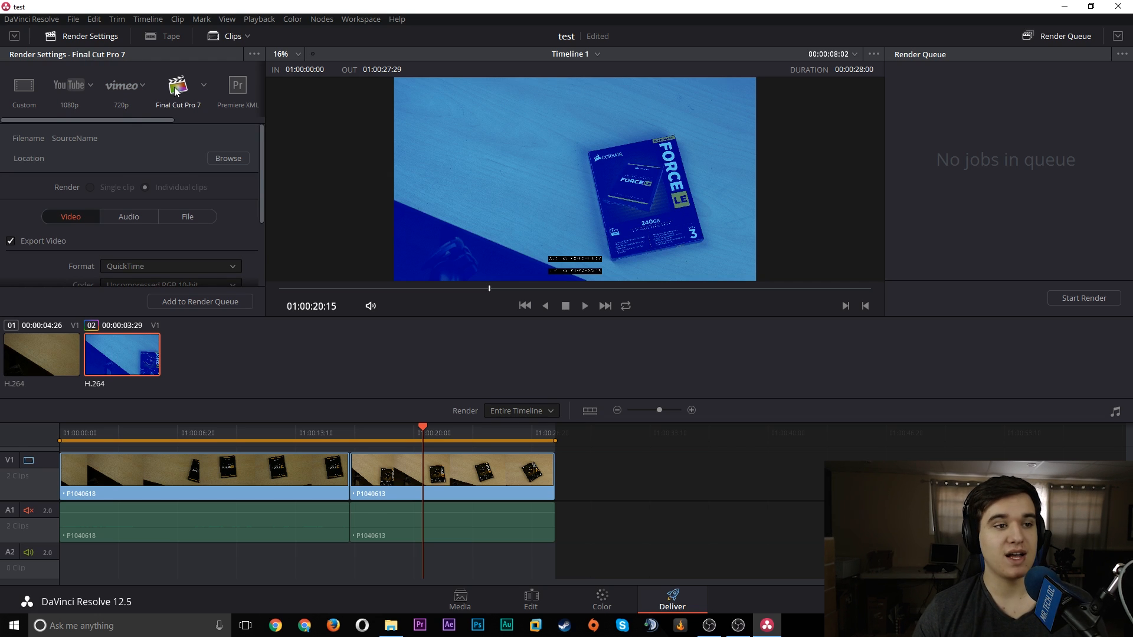
left_click(243, 87)
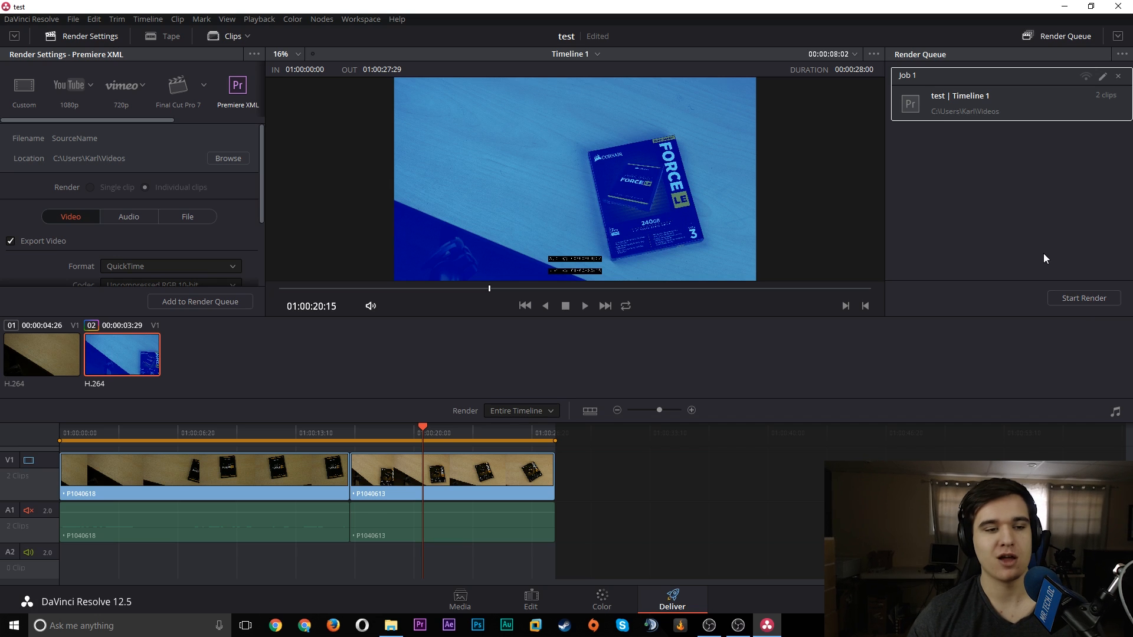
- Return to the Edit page and move the timeline playhead back into the first clip, to about 01:00:09:14
left_click(531, 598)
left_click_drag(451, 349, 409, 355)
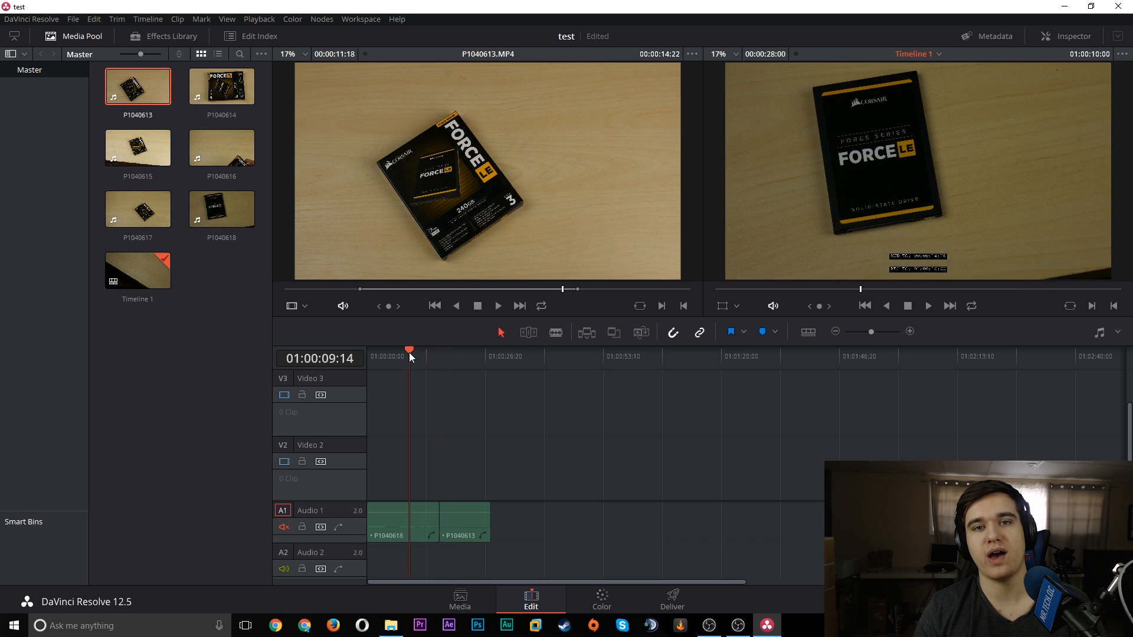